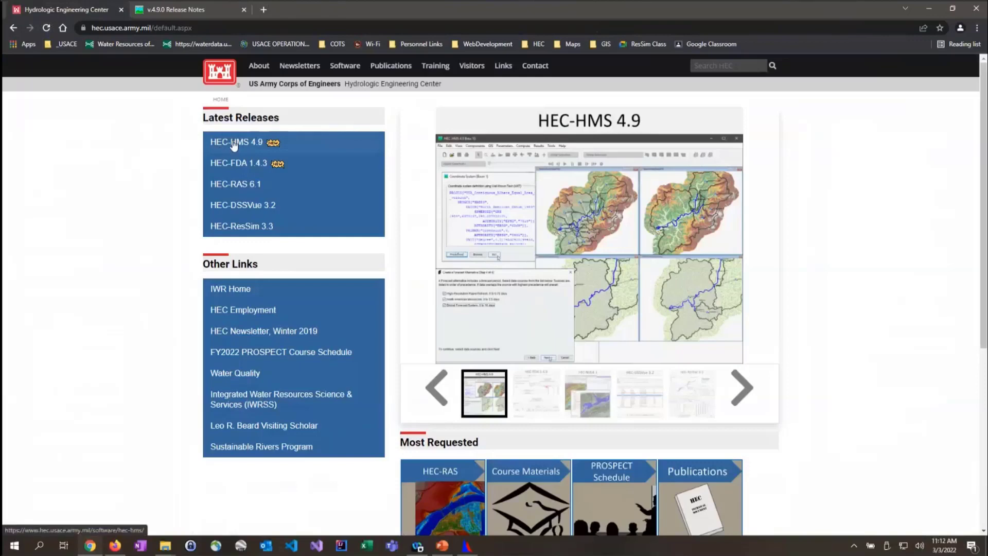
Read the Grid-to-Point-Converter & Calculator Utility known issue in the HEC-HMS 4.9 release notes from the downloads page
left_click(233, 145)
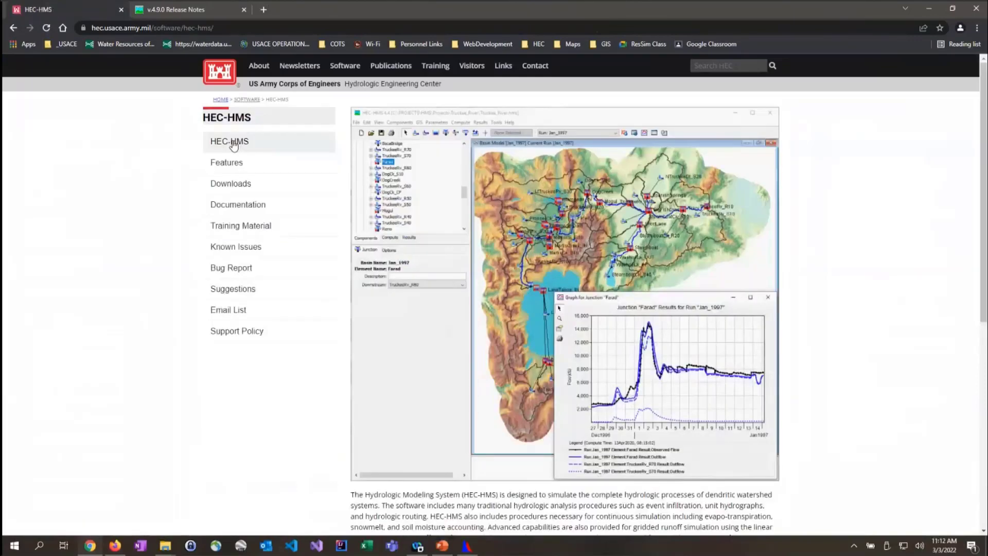
left_click(243, 195)
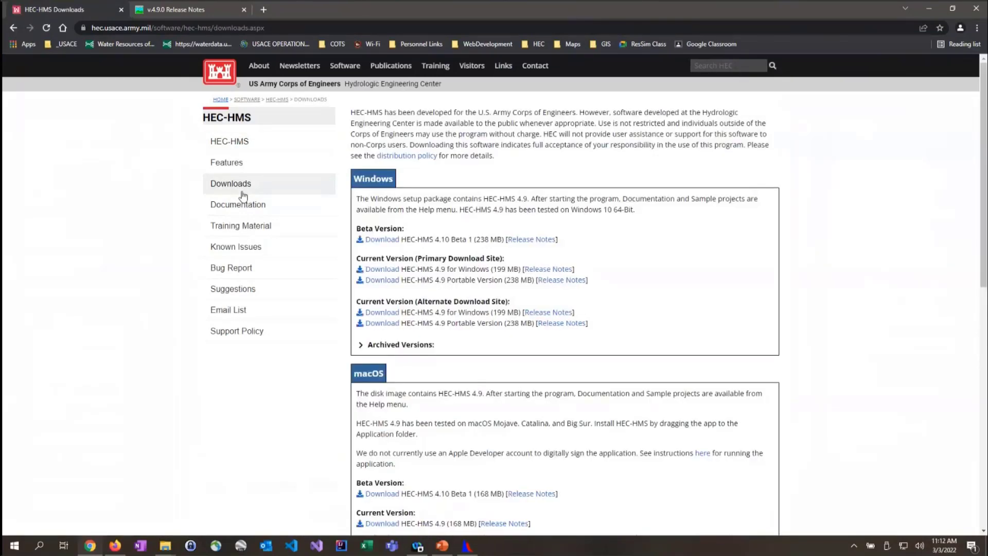
left_click(565, 280)
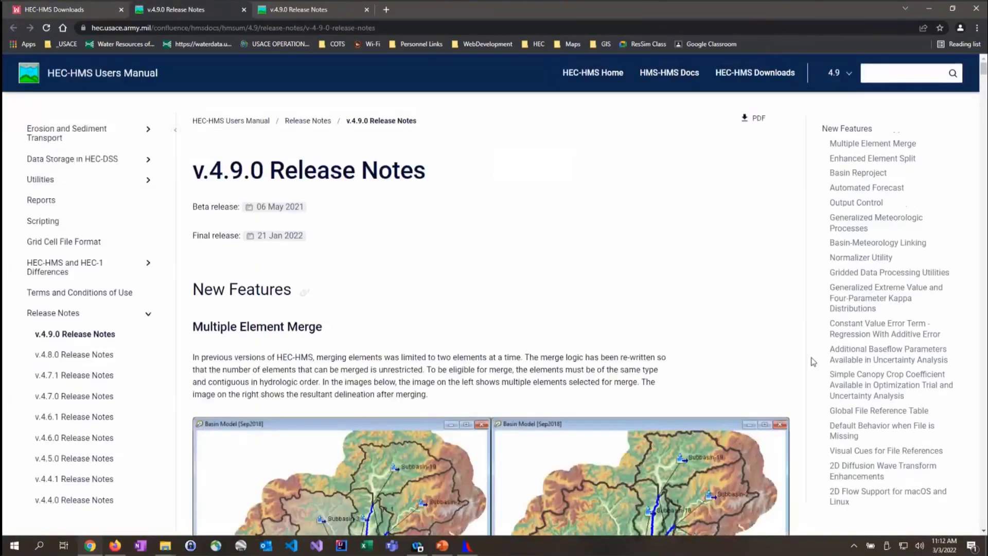
scroll(887, 310, "down", 10)
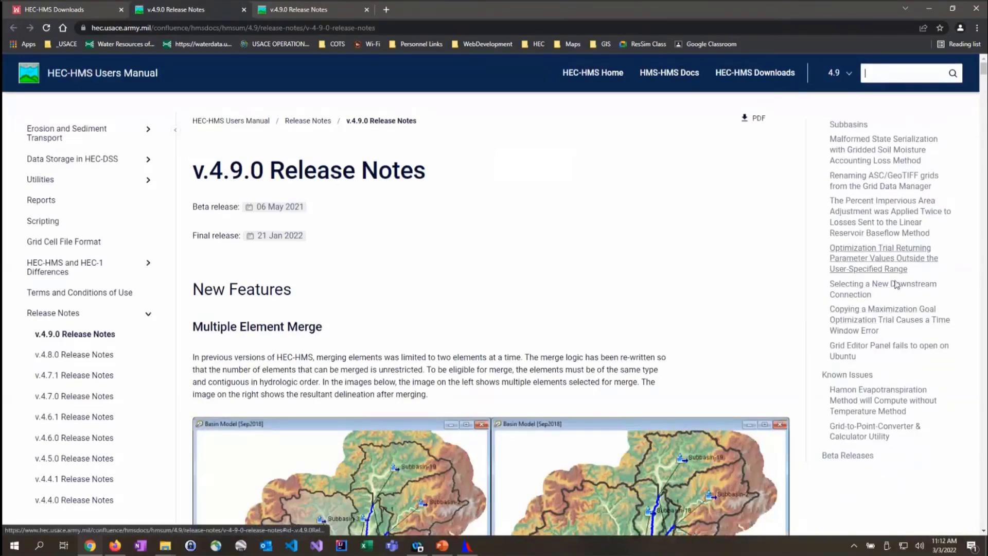
left_click(863, 442)
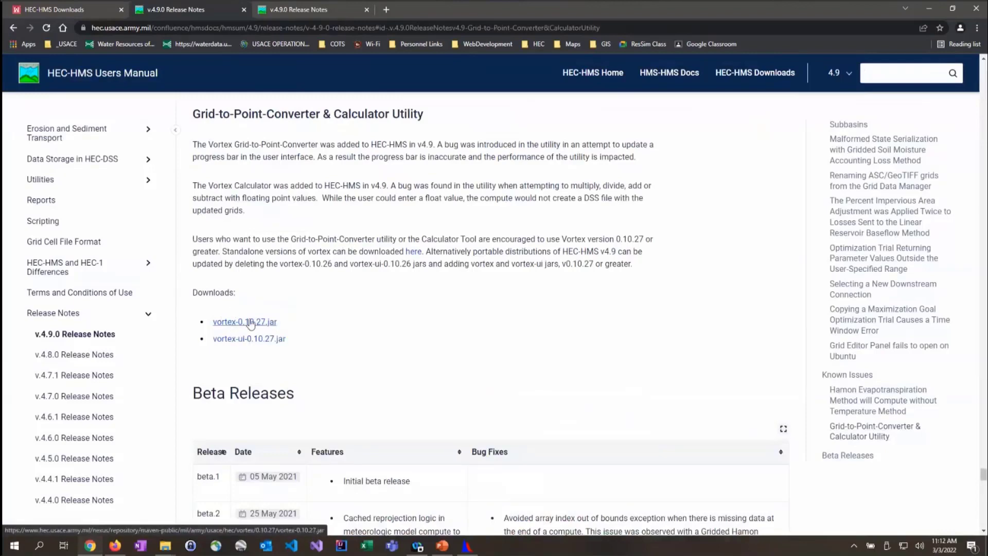
left_click(930, 9)
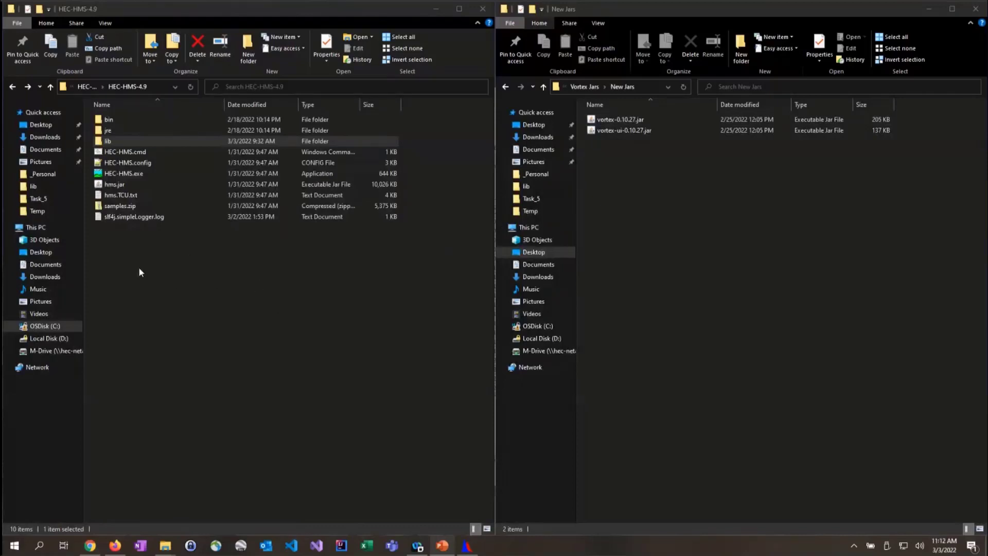
In the HEC-HMS-4.9 lib folder, replace vortex-0.10.26.jar and vortex-ui-0.10.26.jar with the 0.10.27 versions from the New Jars folder
double_click(126, 142)
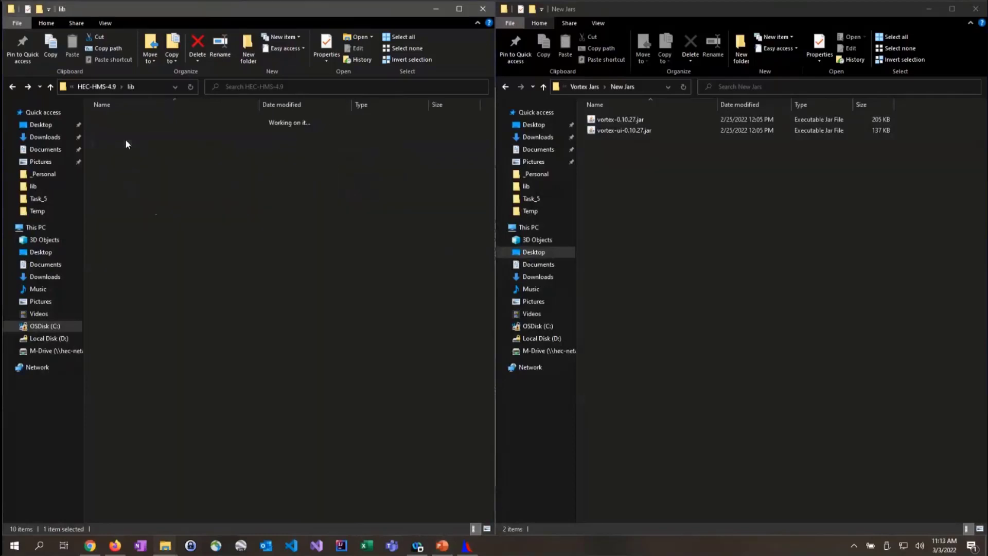
scroll(126, 143, "down", 10)
scroll(126, 143, "down", 5)
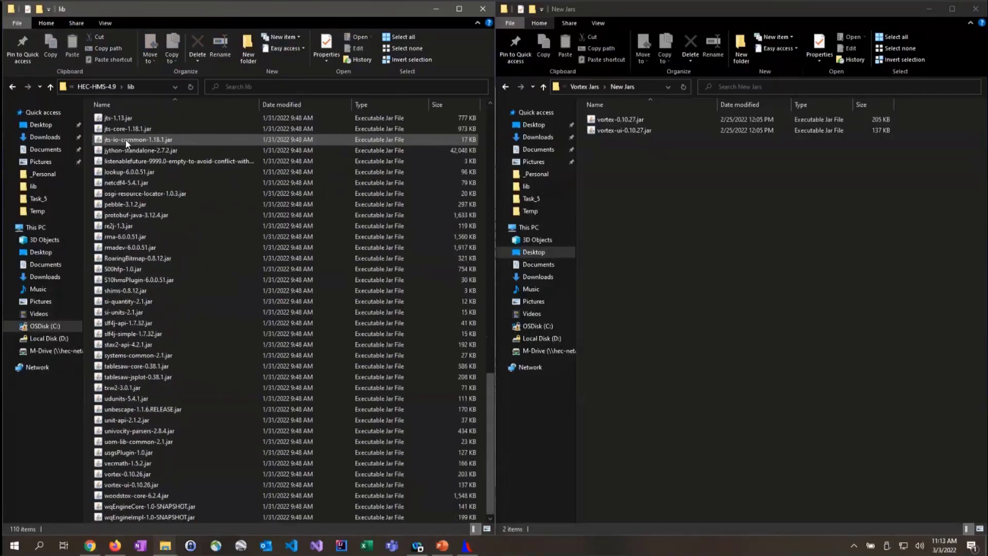
left_click(143, 485)
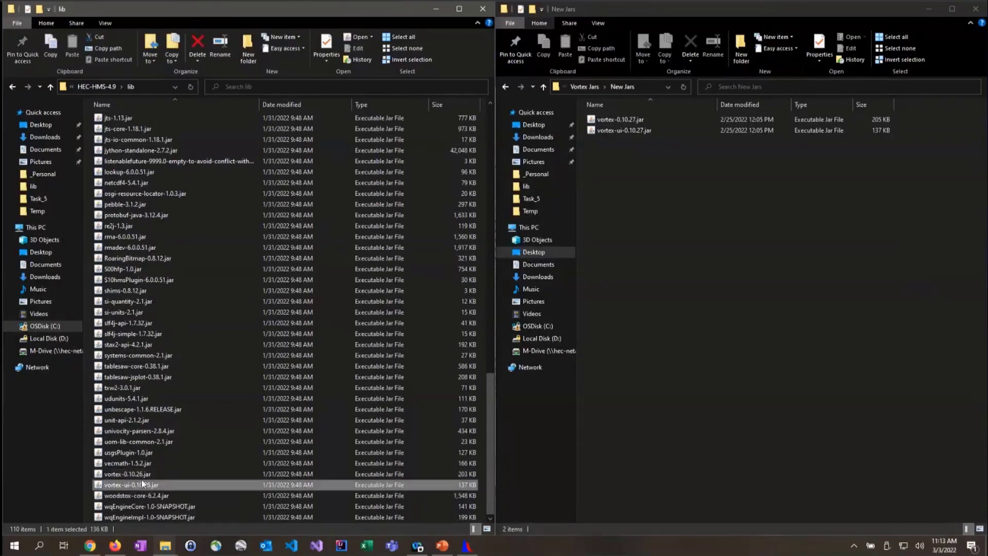
left_click(141, 477, "ctrl")
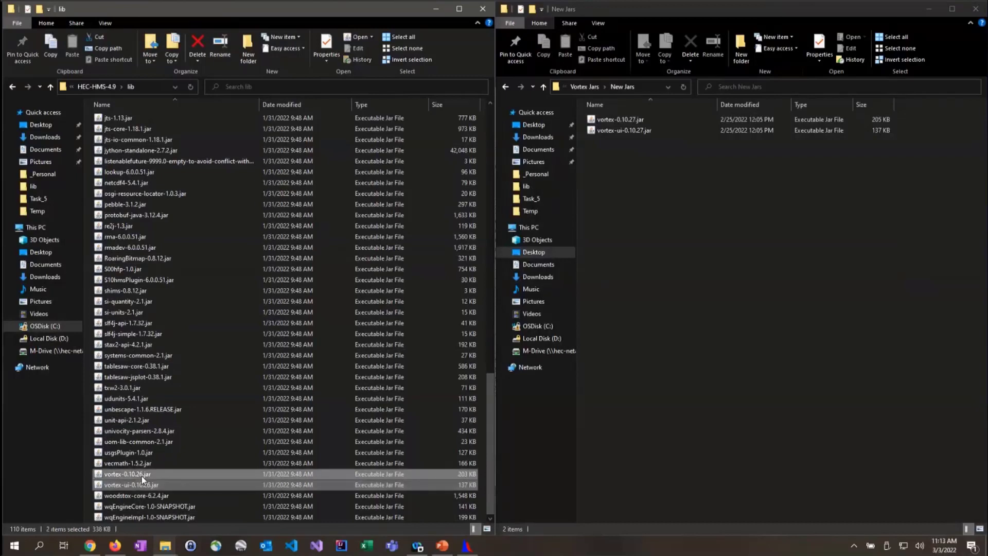
key("Delete")
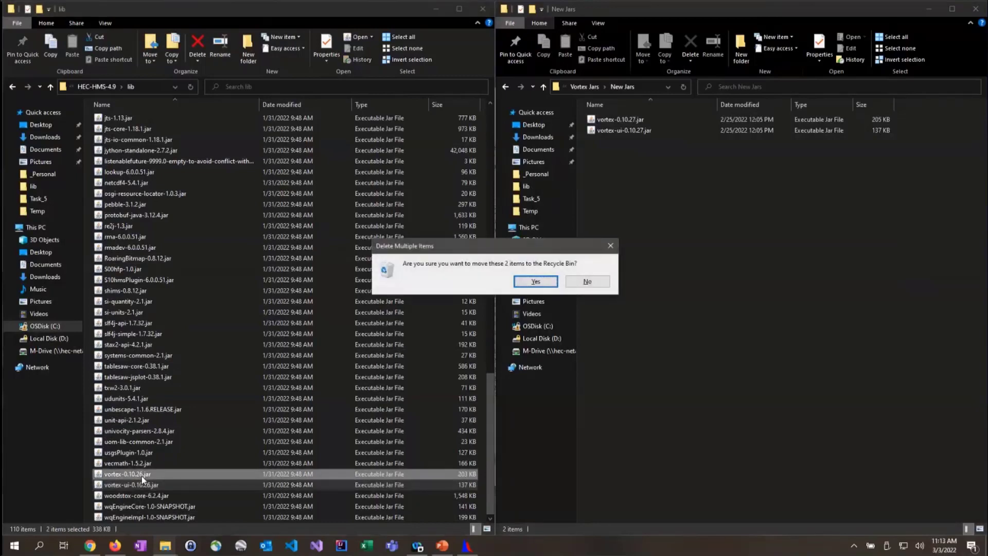
key("Return")
left_click_drag(631, 184, 359, 302)
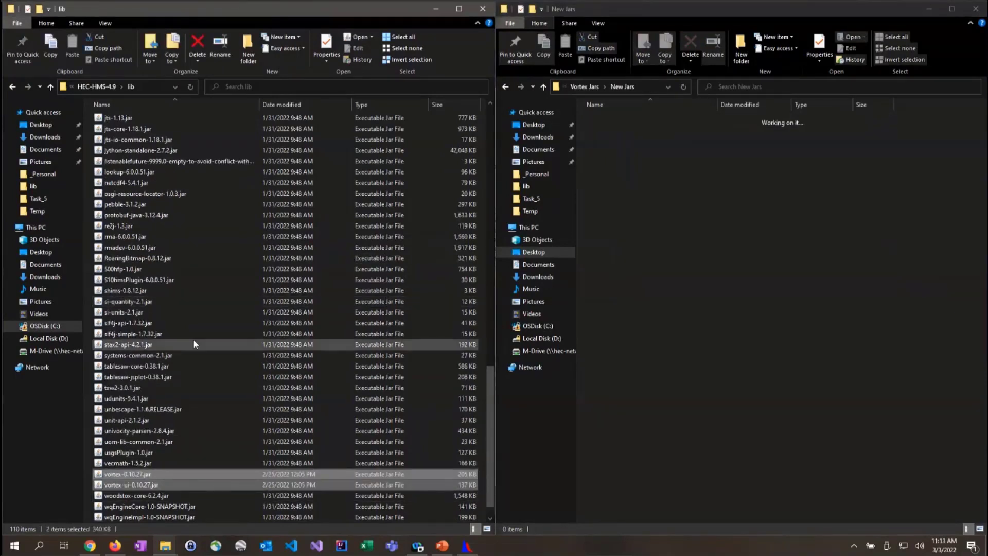
Launch HEC-HMS.exe from the HEC-HMS-4.9 folder and open the Grid To Point data tool
left_click(12, 87)
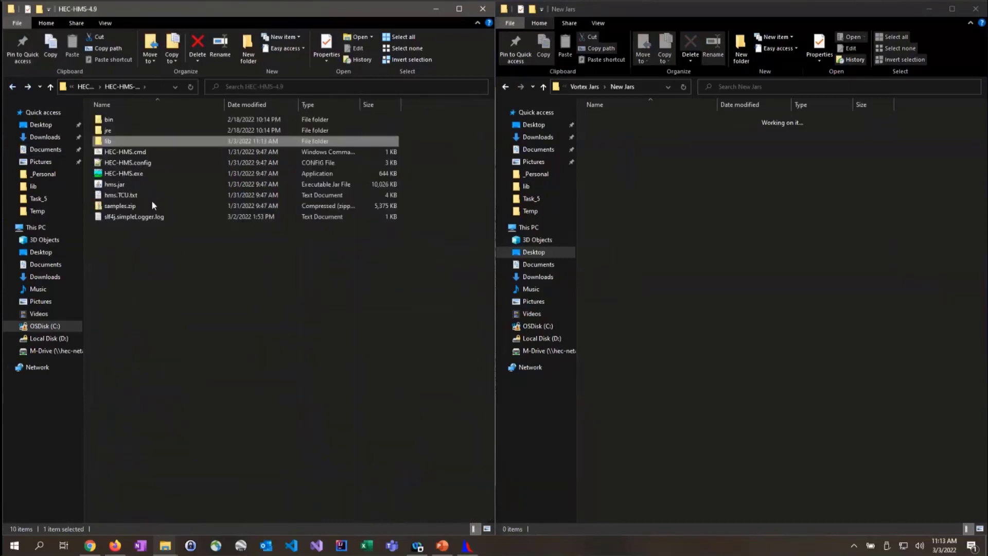
left_click(142, 175)
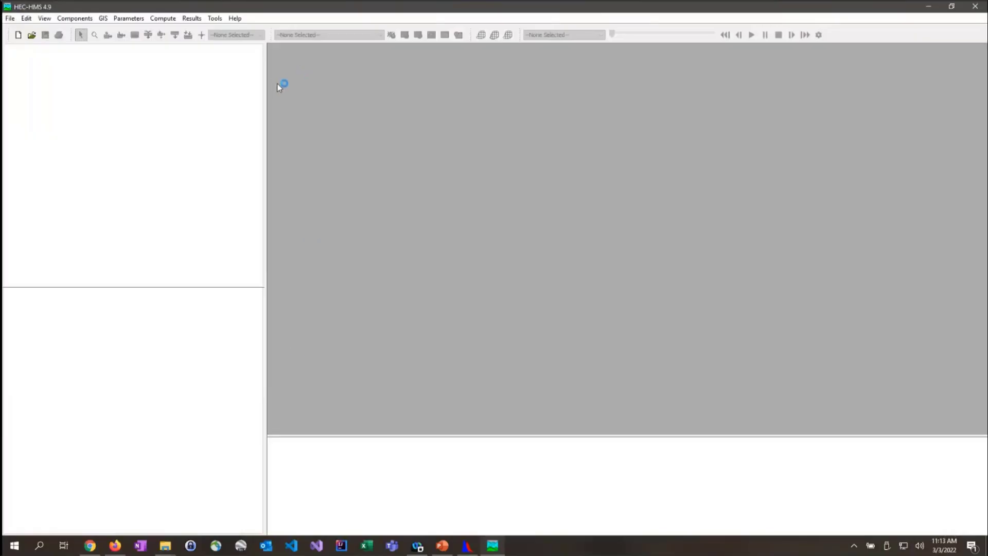
left_click(211, 21)
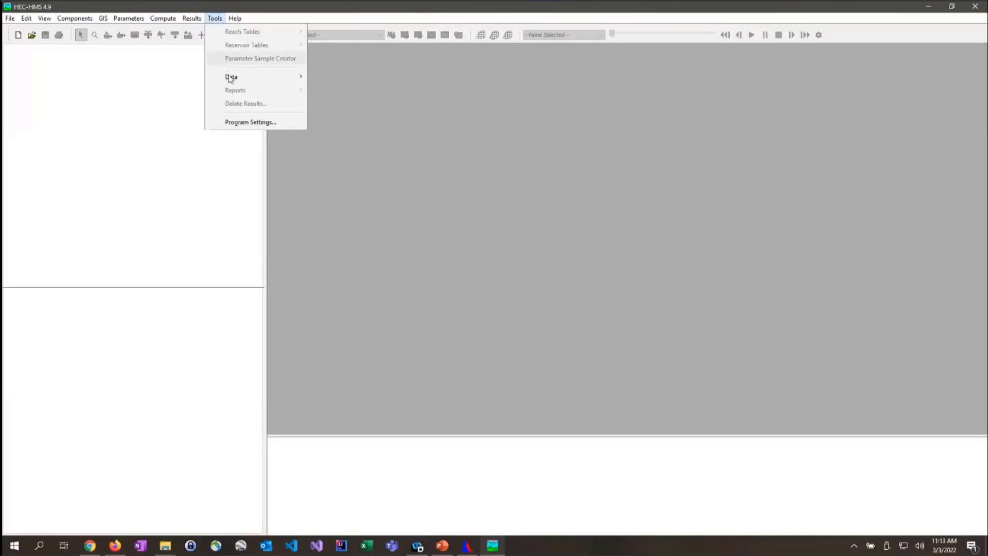
mouse_move(231, 81)
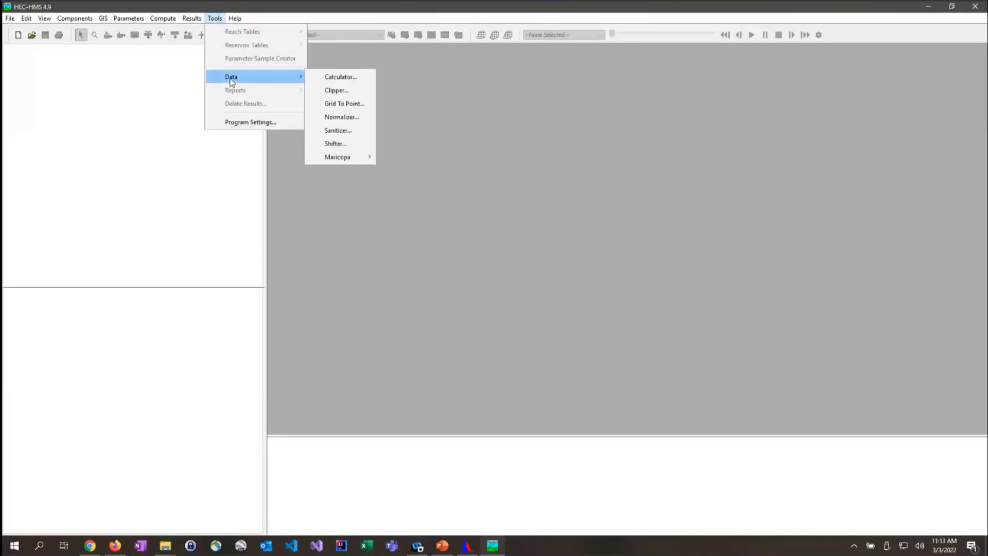
left_click(333, 104)
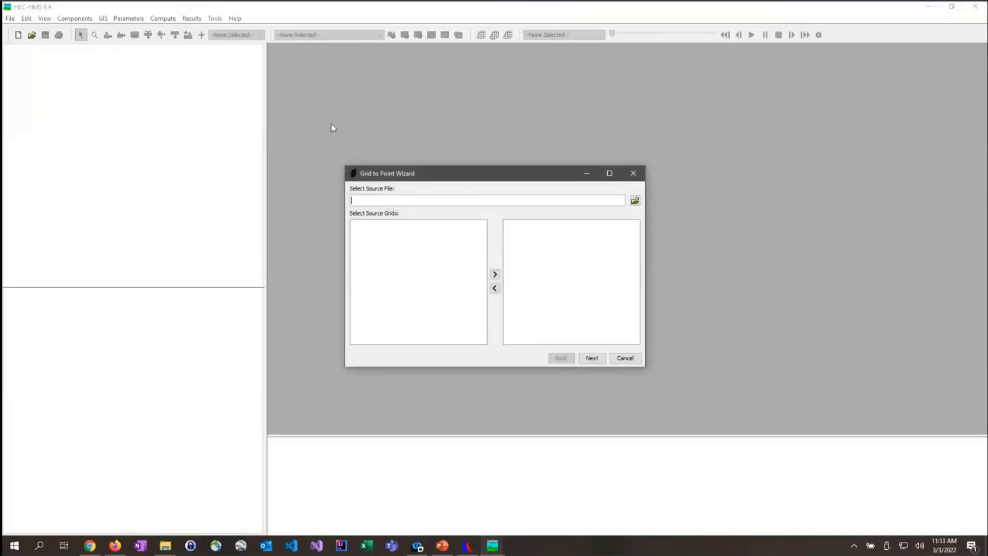
Load Tule_River_MRMS_precip.dss as the source file and add all its precipitation grids as source grids
left_click(638, 203)
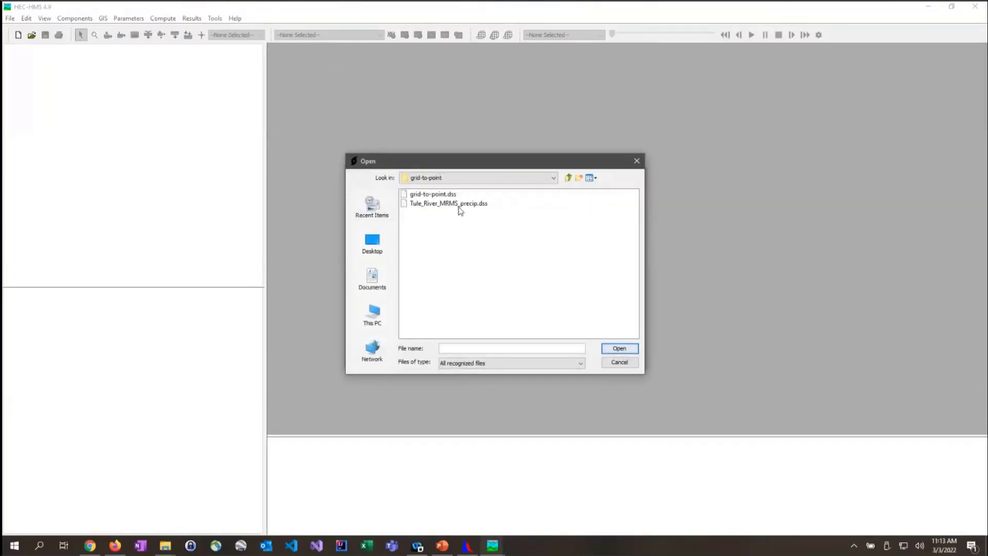
double_click(443, 204)
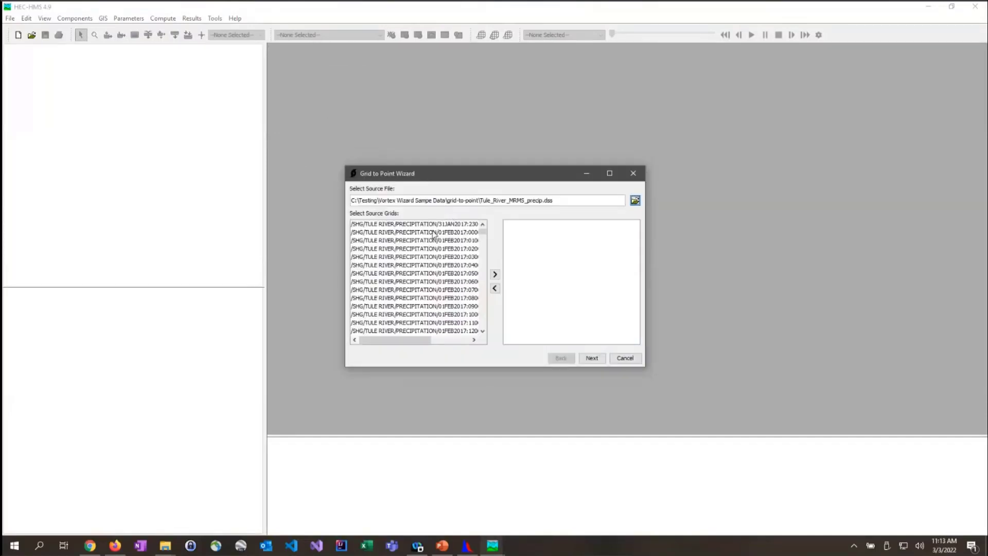
left_click(432, 225)
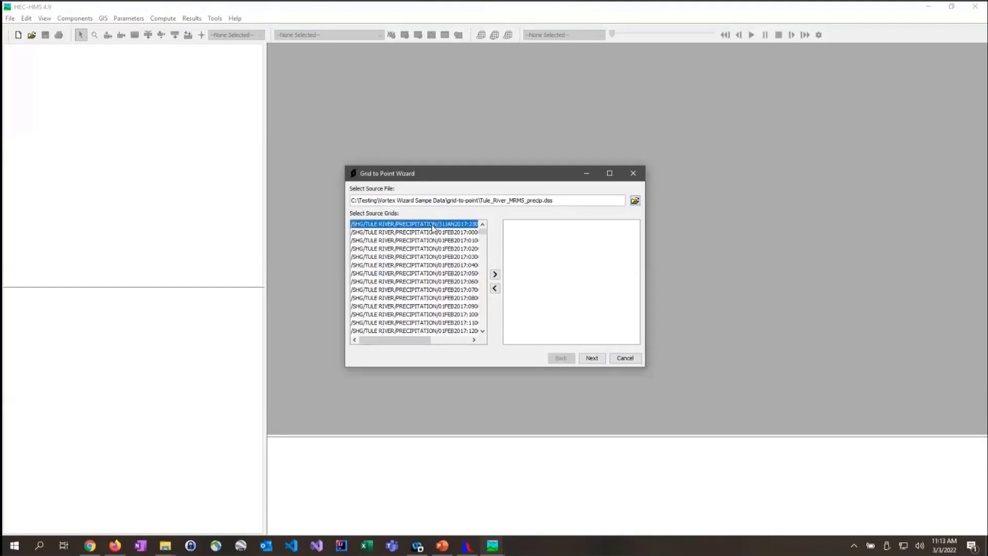
key("ctrl+a")
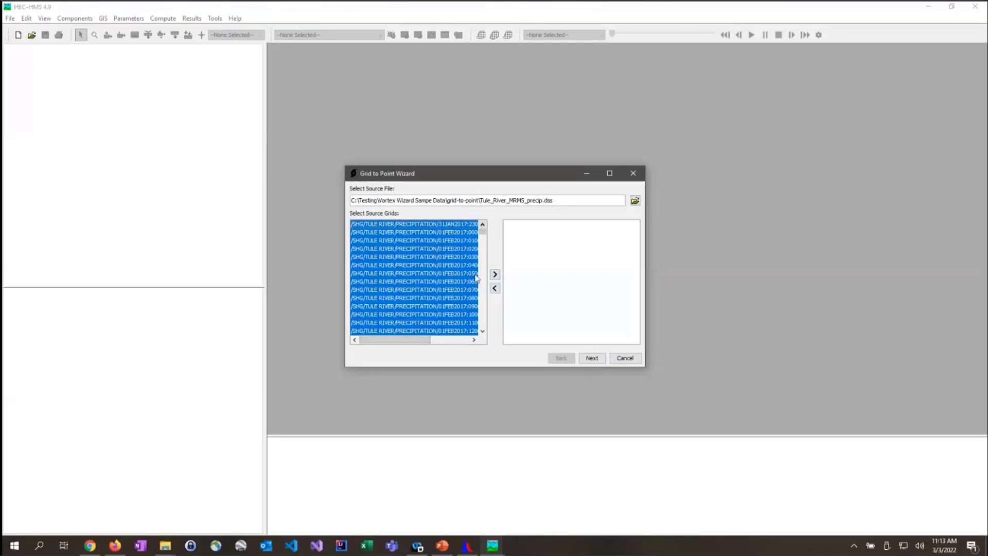
left_click(496, 275)
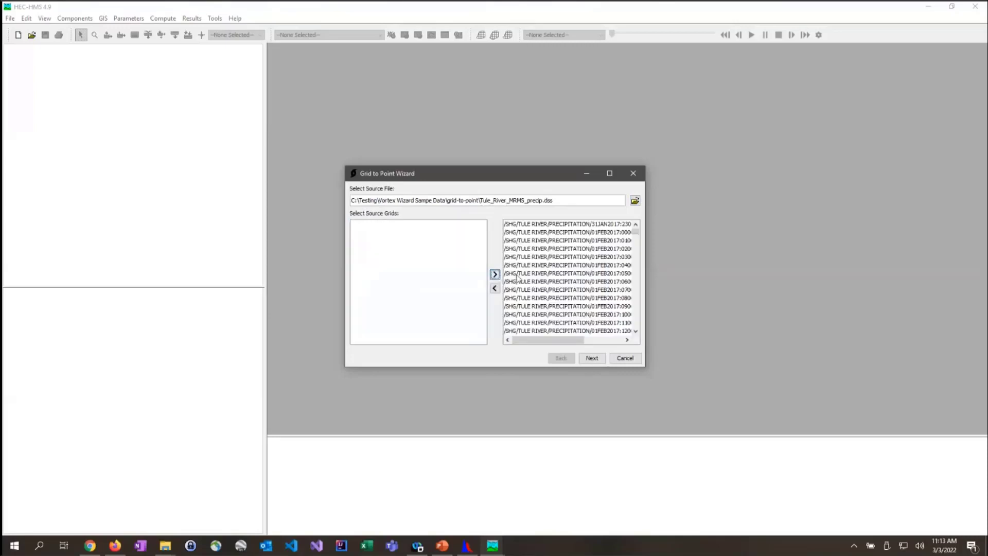
left_click(592, 359)
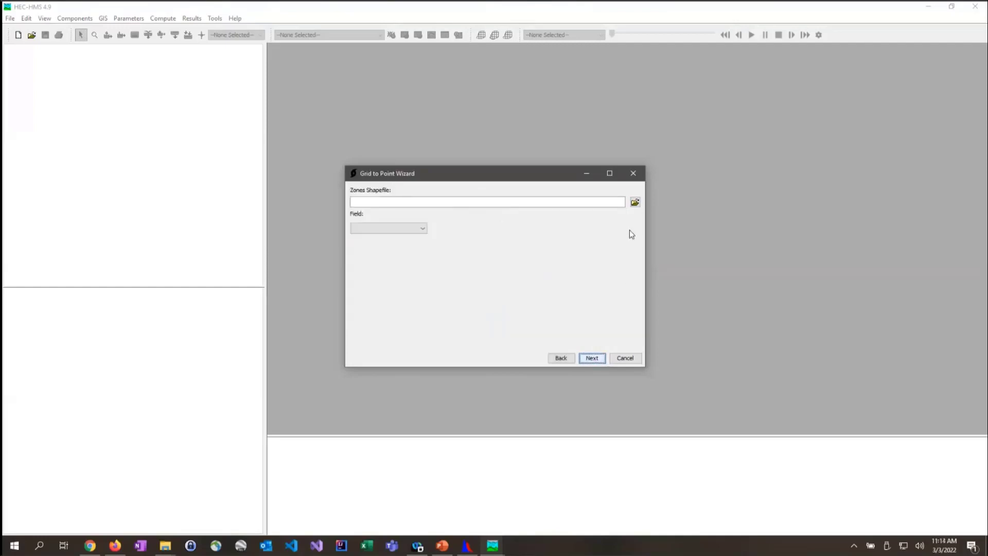
Set the zones shapefile to sf_tule_subbasin.shp with name as the zone field
left_click(635, 203)
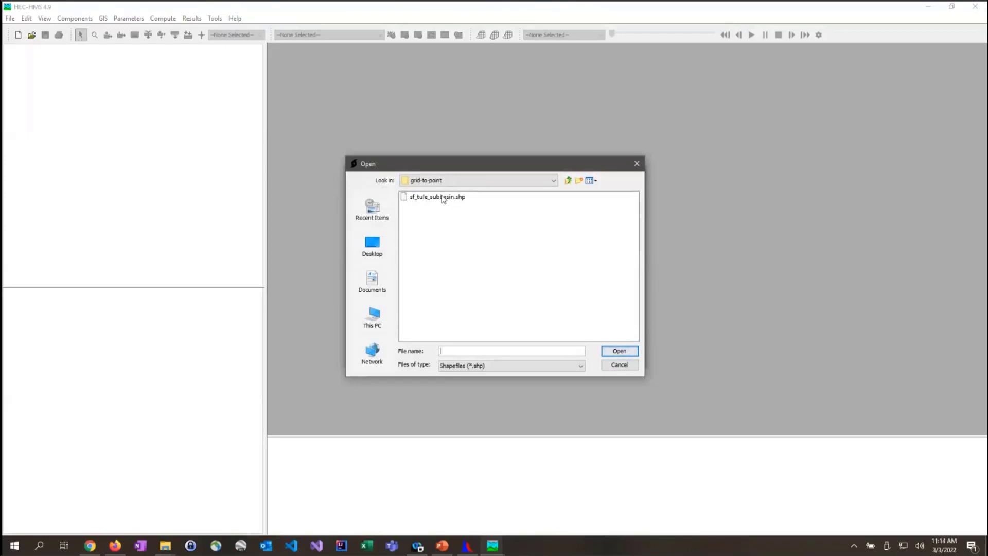
left_click(442, 198)
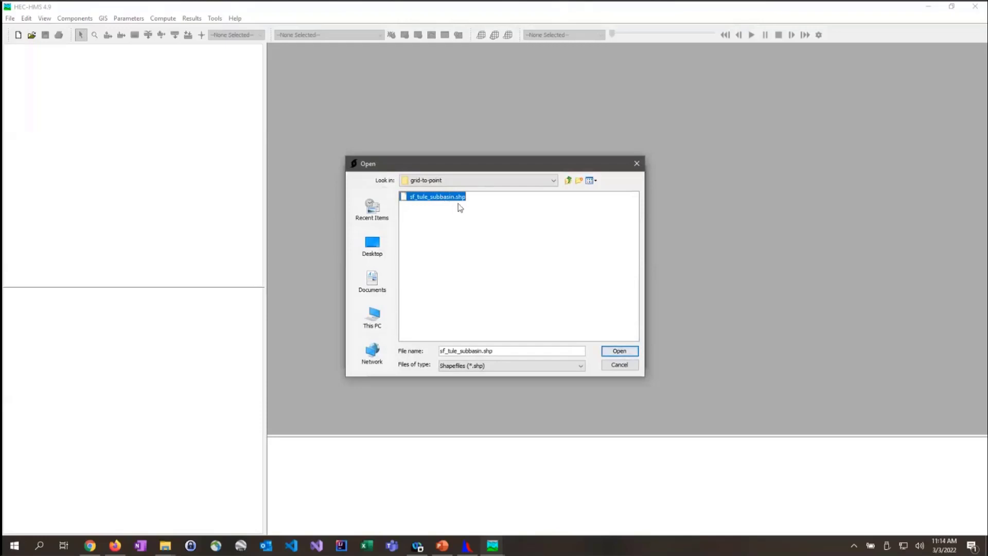
left_click(619, 352)
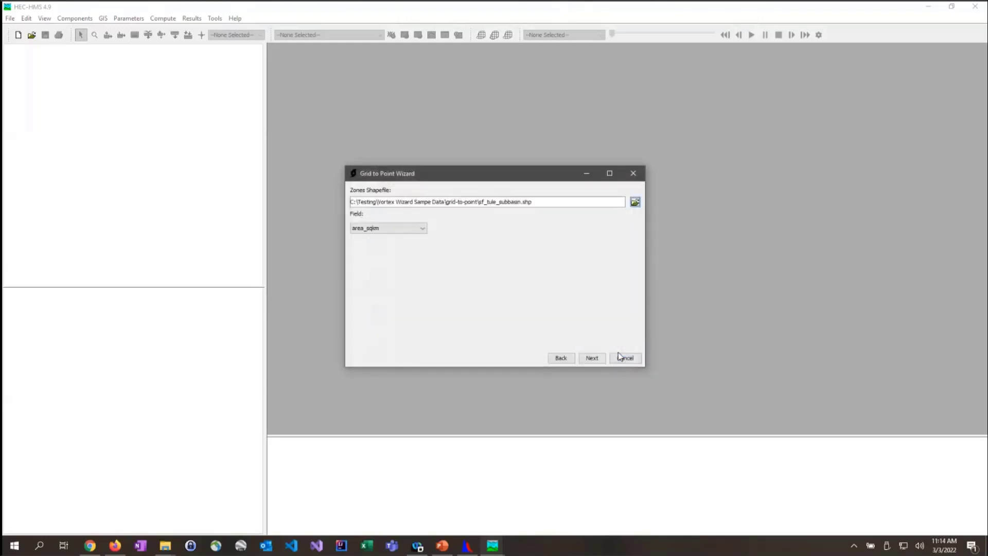
left_click(370, 230)
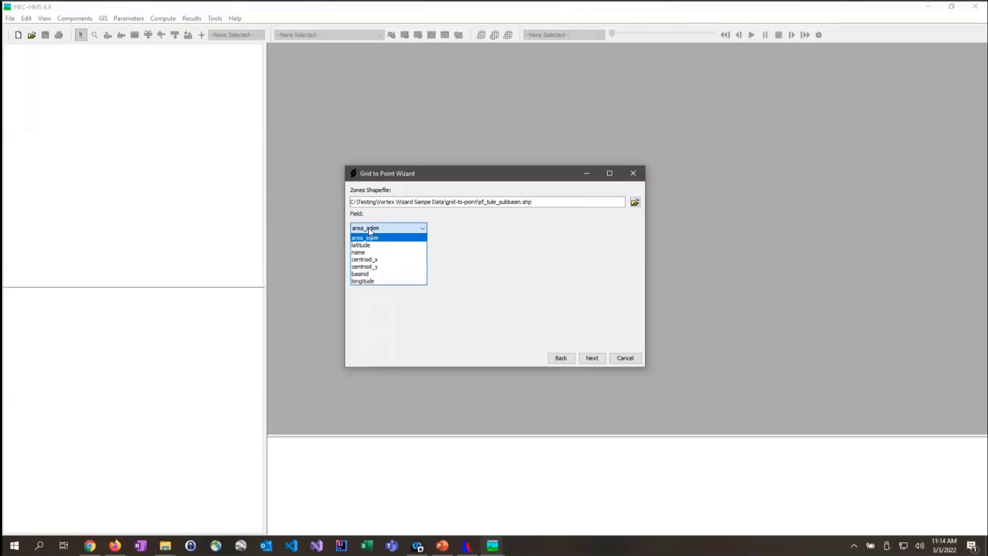
left_click(391, 253)
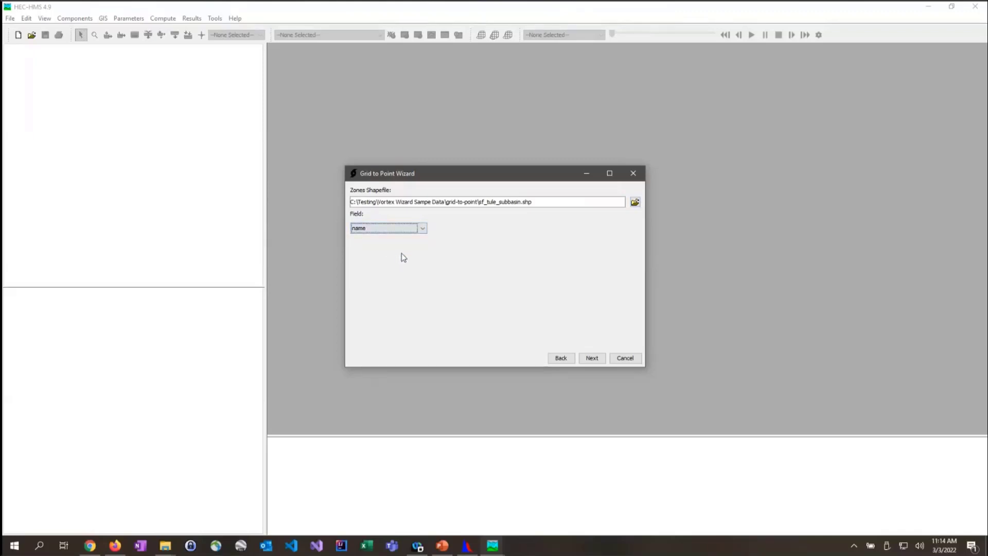
left_click(591, 358)
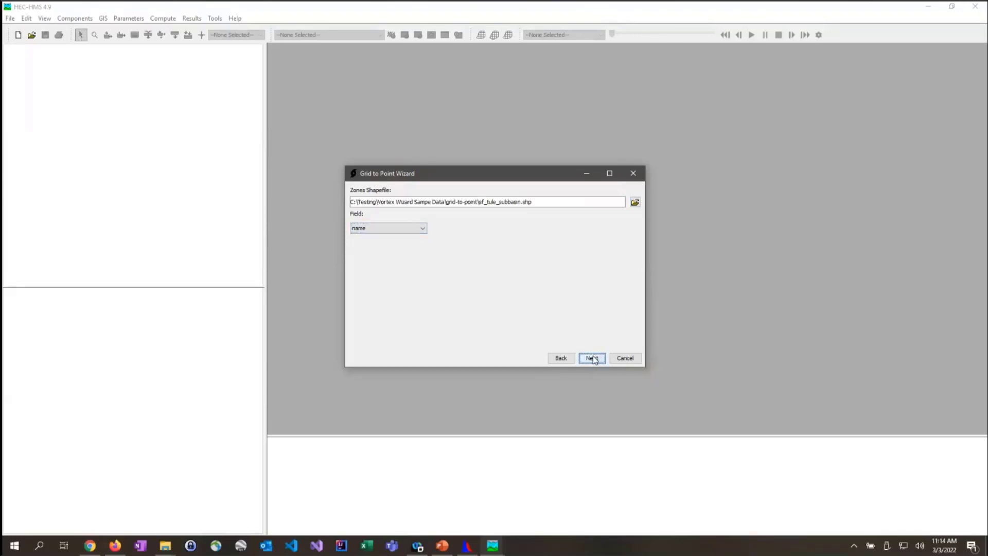
Set grid-to-point.dss as the destination file and run the grid-to-point conversion
left_click(635, 203)
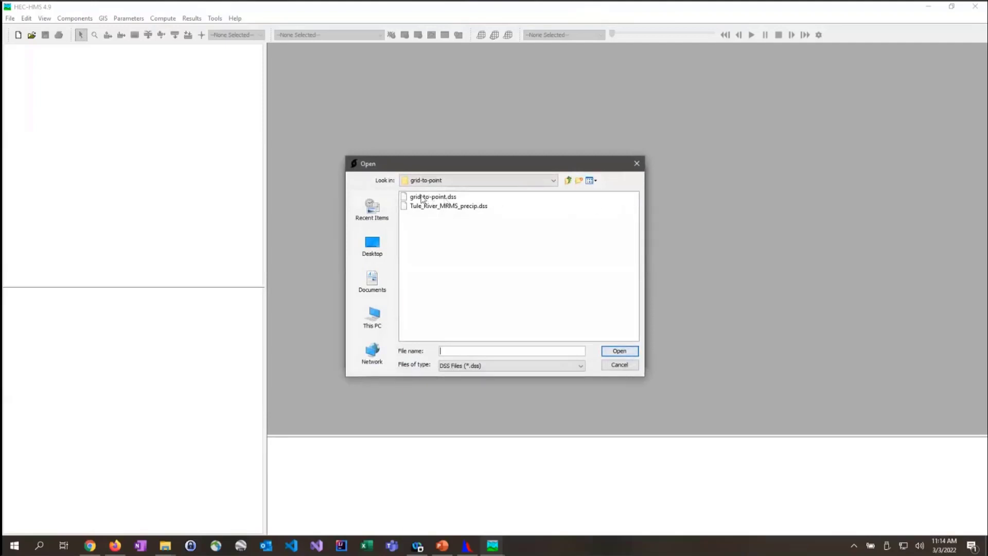
double_click(422, 199)
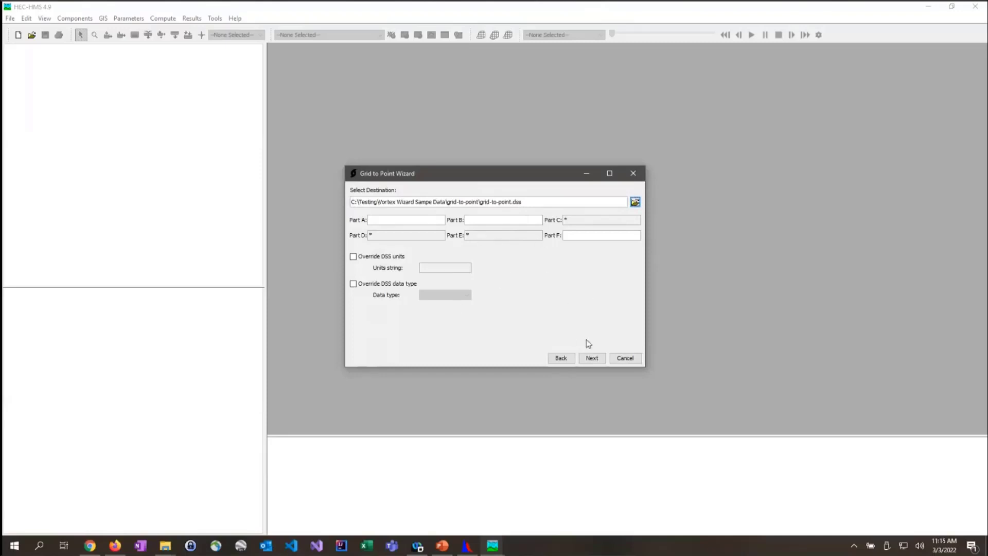
left_click(591, 359)
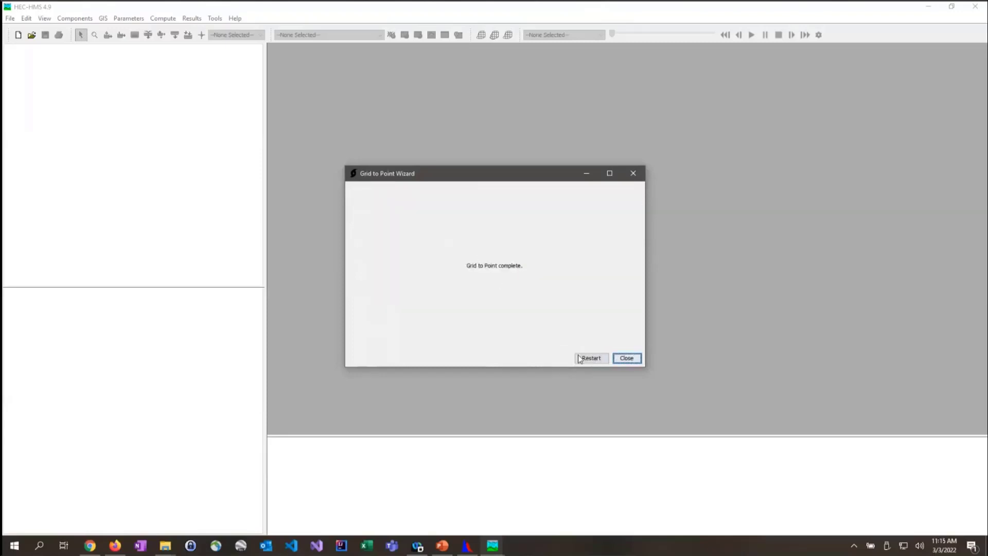
Switch to HEC-DSSVue and plot the PRECIP-INC record of grid-to-point.dss, widening the plot to inspect it before closing it
left_click(467, 546)
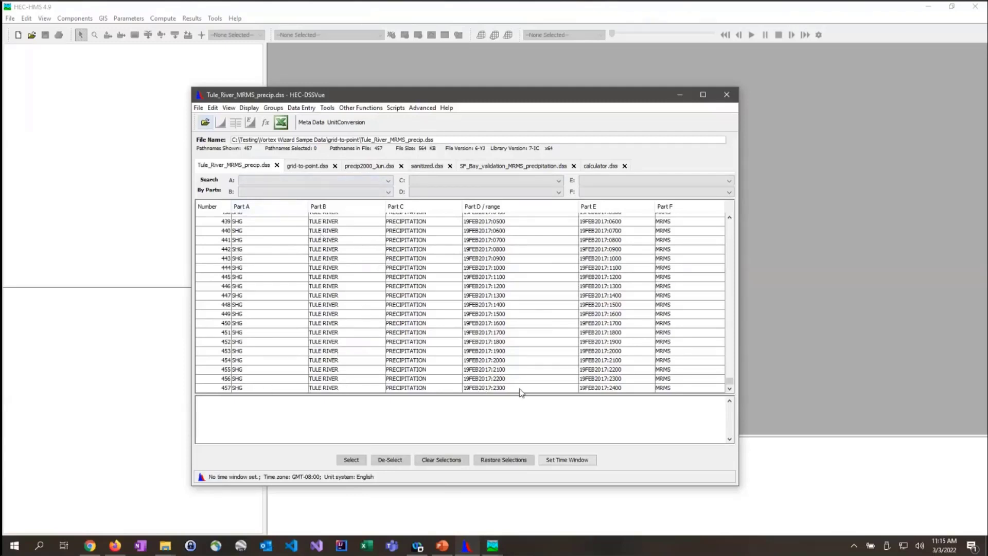
left_click(309, 168)
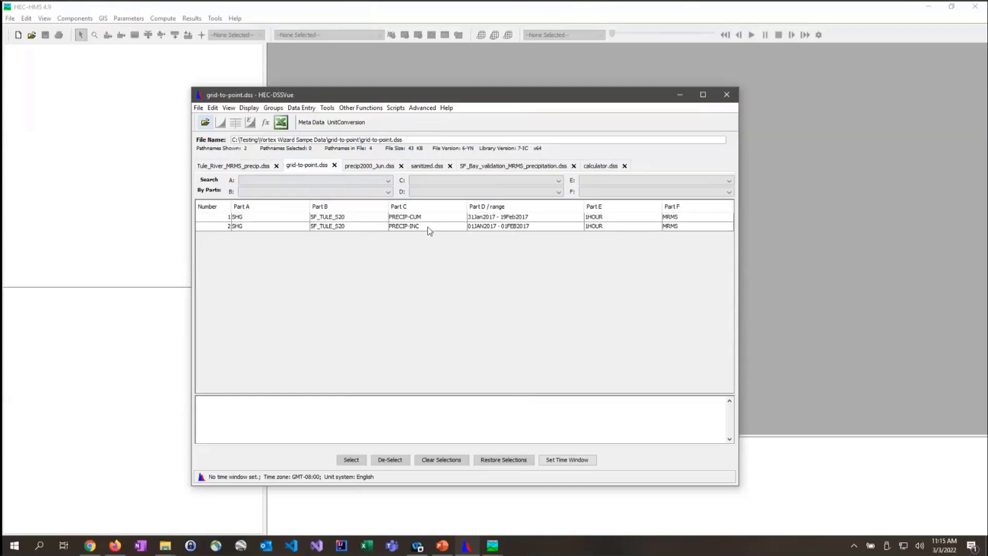
left_click(427, 227)
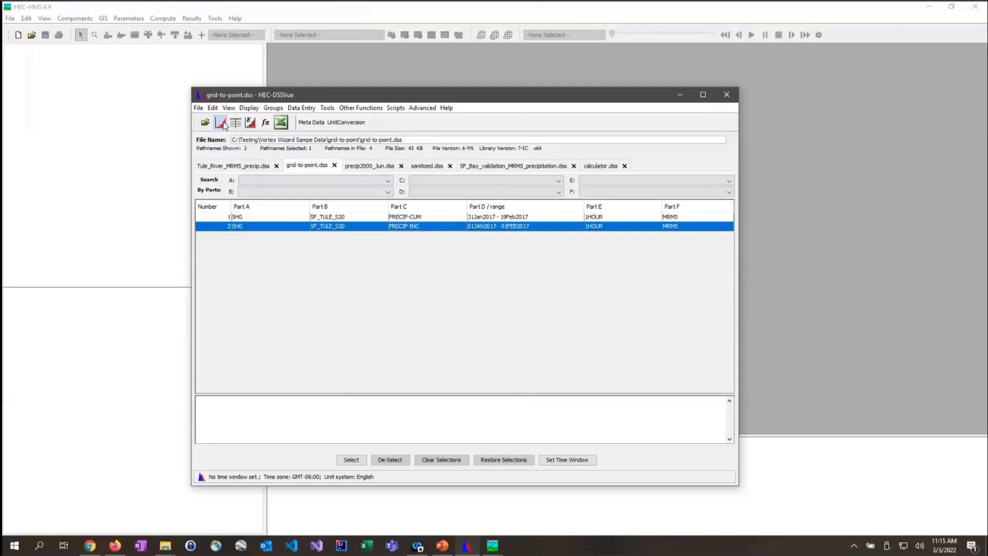
left_click(221, 124)
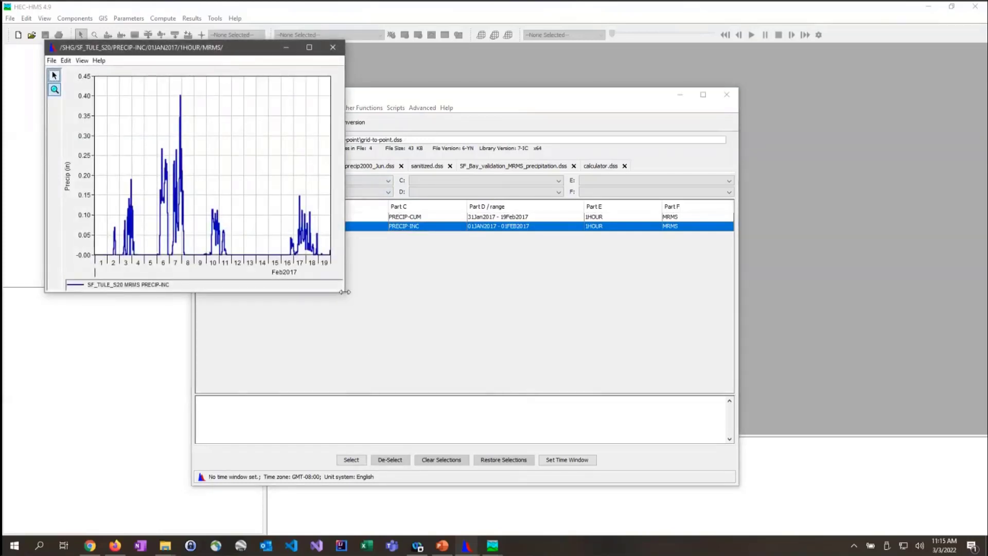
left_click_drag(344, 292, 548, 292)
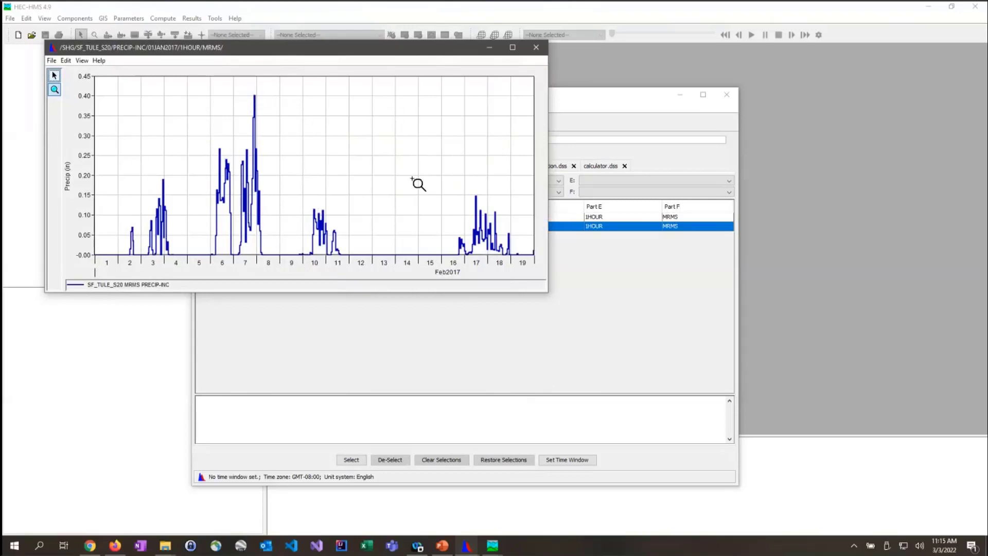
left_click(540, 50)
Switch back to HEC-HMS and open the Sanitizer data tool
left_click(308, 60)
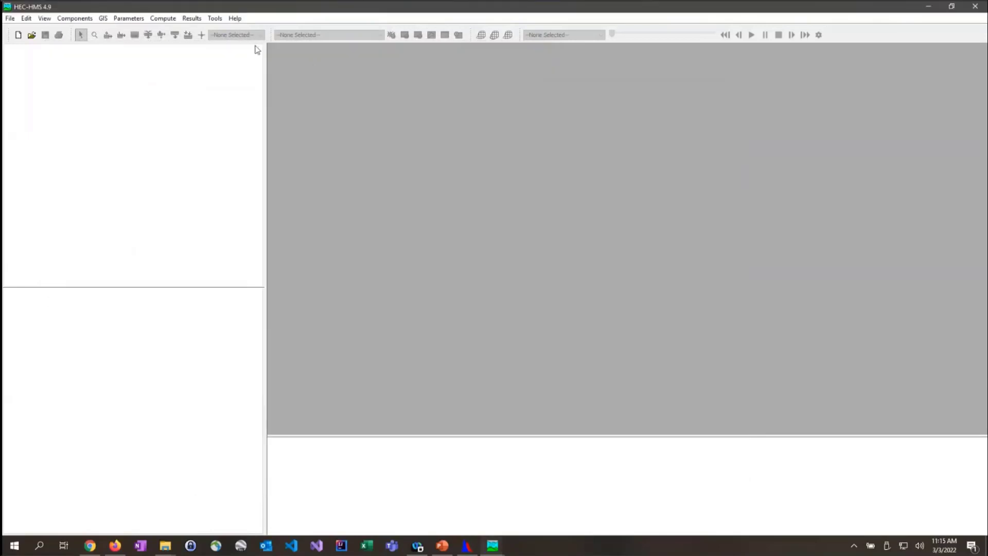
left_click(216, 21)
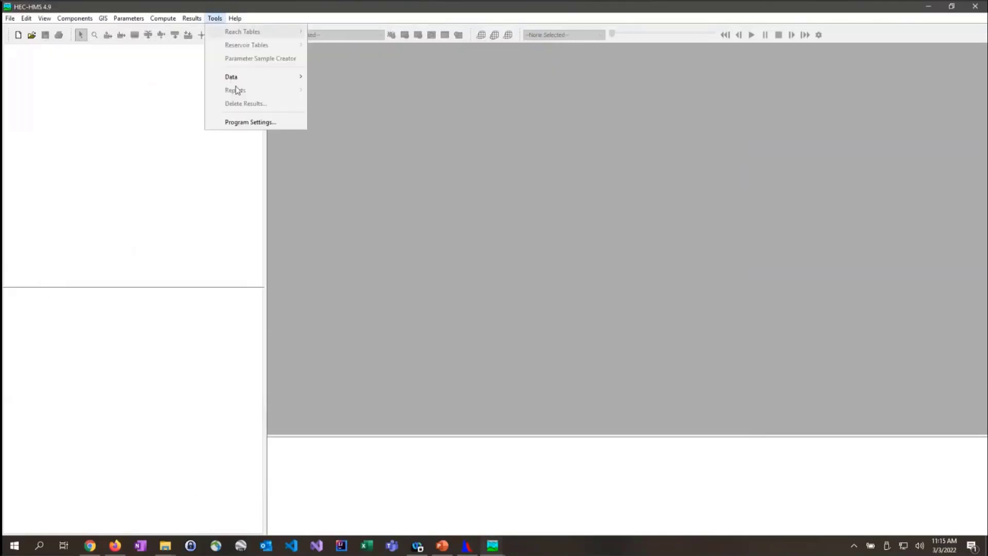
mouse_move(238, 81)
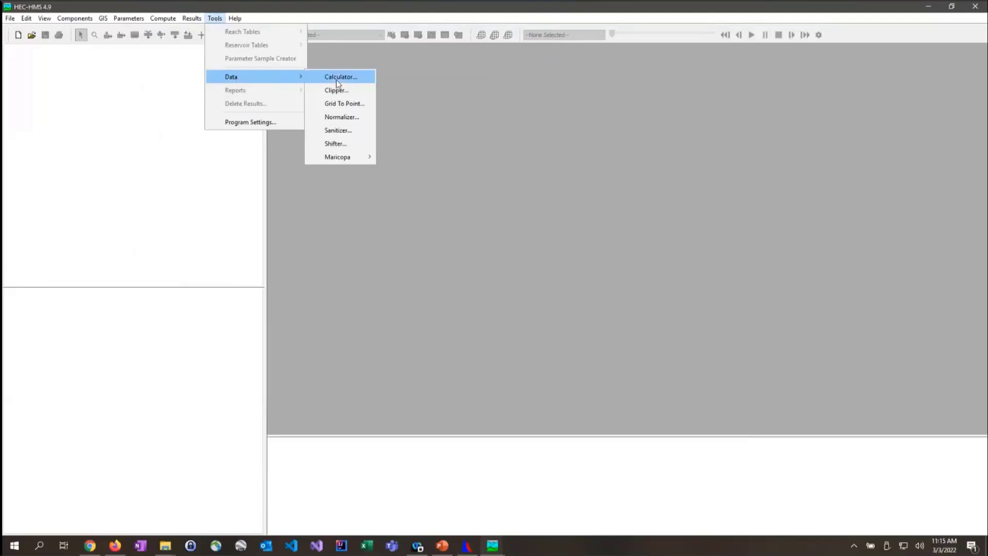
left_click(336, 132)
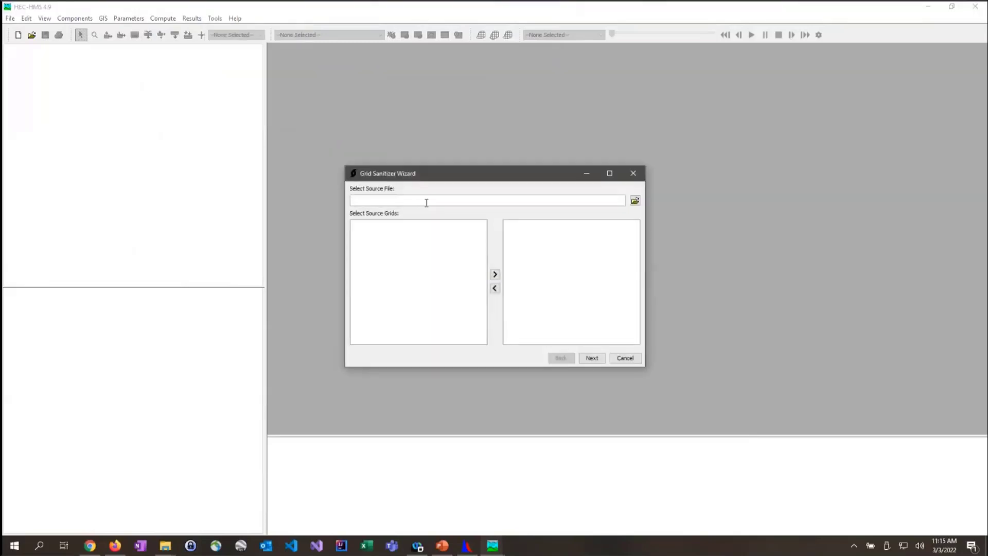
Load precip2000_Jun.dss from the sanitizer folder as the source file and add all its PRECIP grids as source grids
left_click(635, 201)
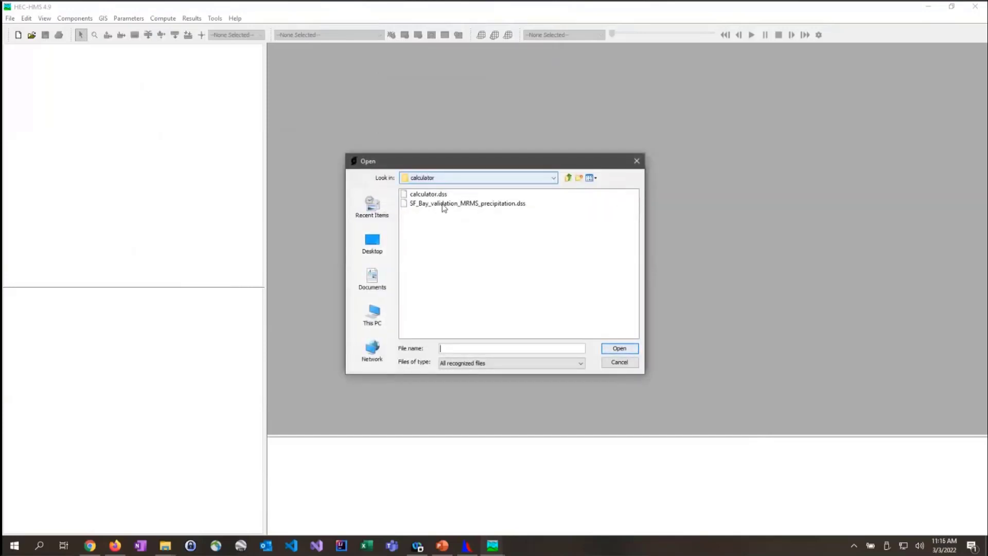
left_click(568, 178)
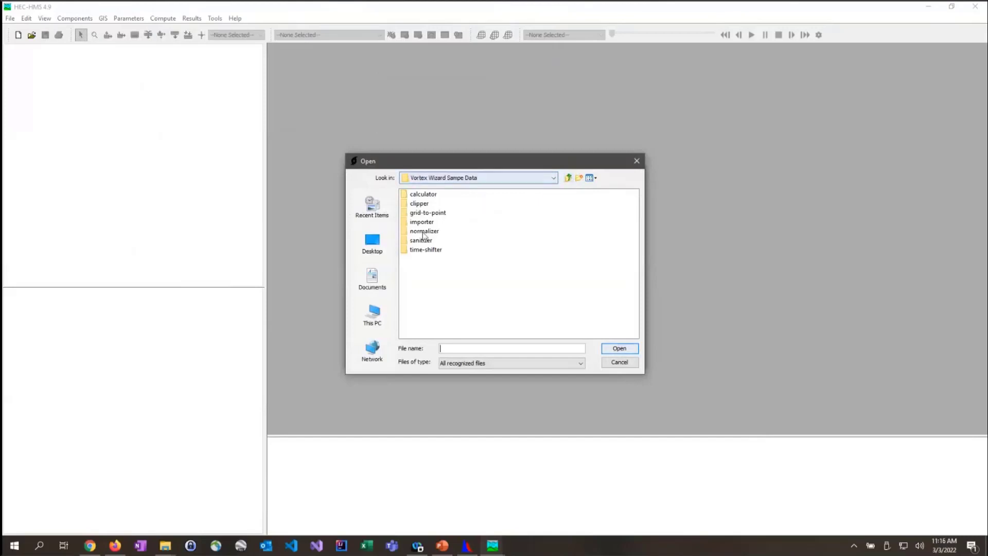
double_click(419, 240)
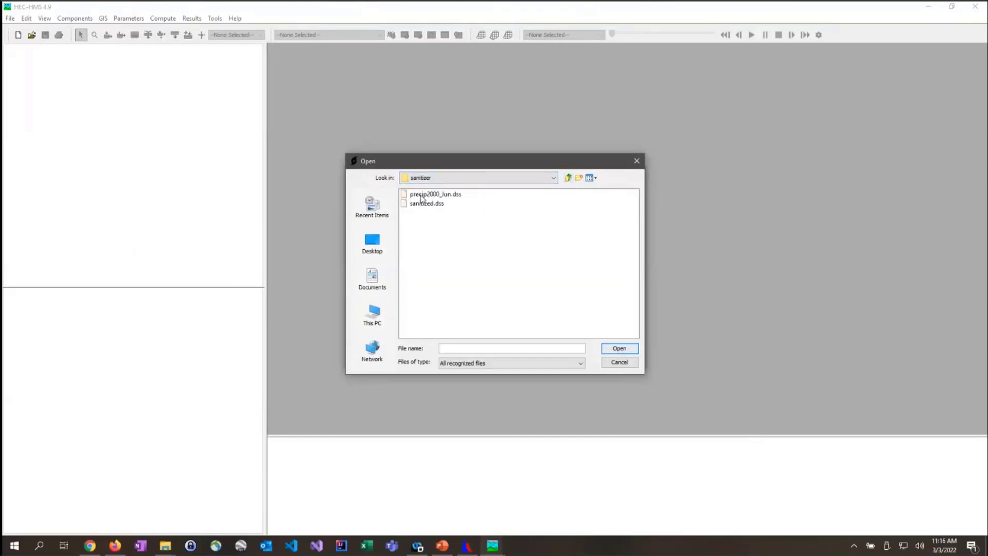
double_click(421, 195)
left_click(420, 227)
key("ctrl+a")
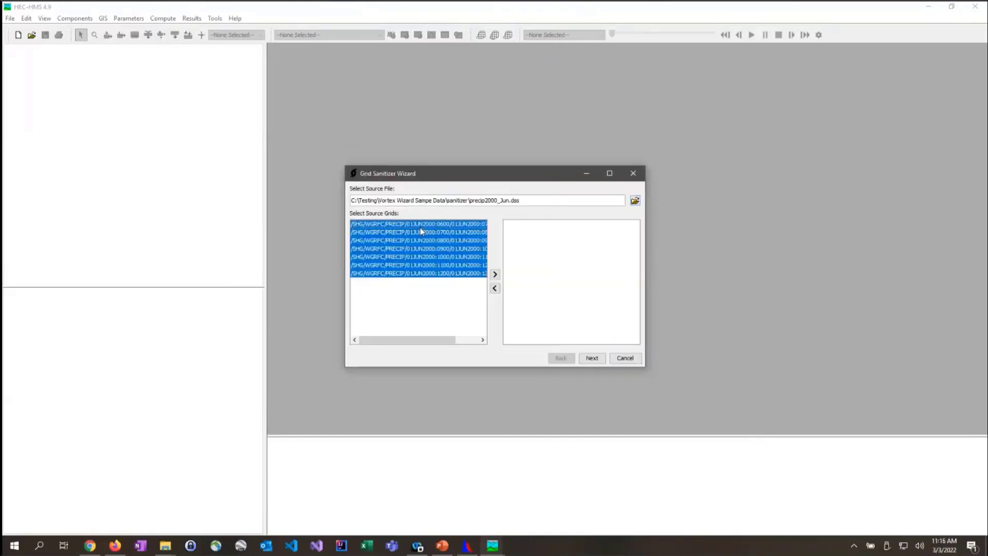
left_click(497, 276)
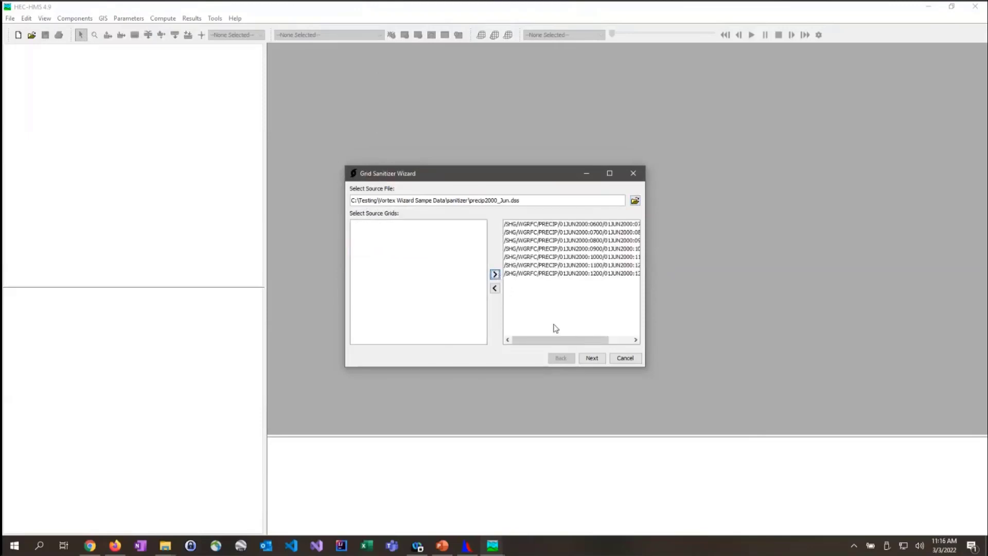
left_click(591, 359)
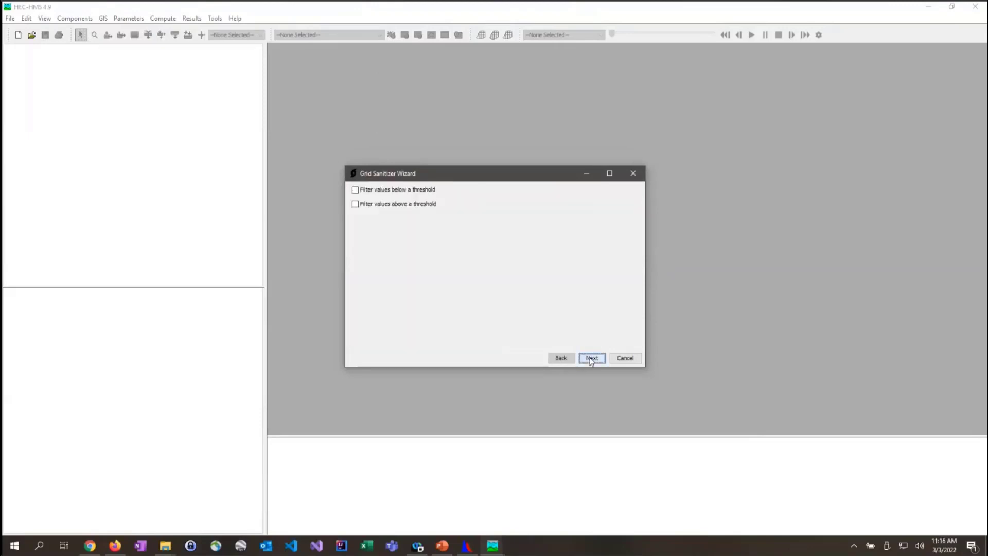
Enable filtering of values below a threshold for the sanitizer and proceed to the destination settings
left_click(355, 191)
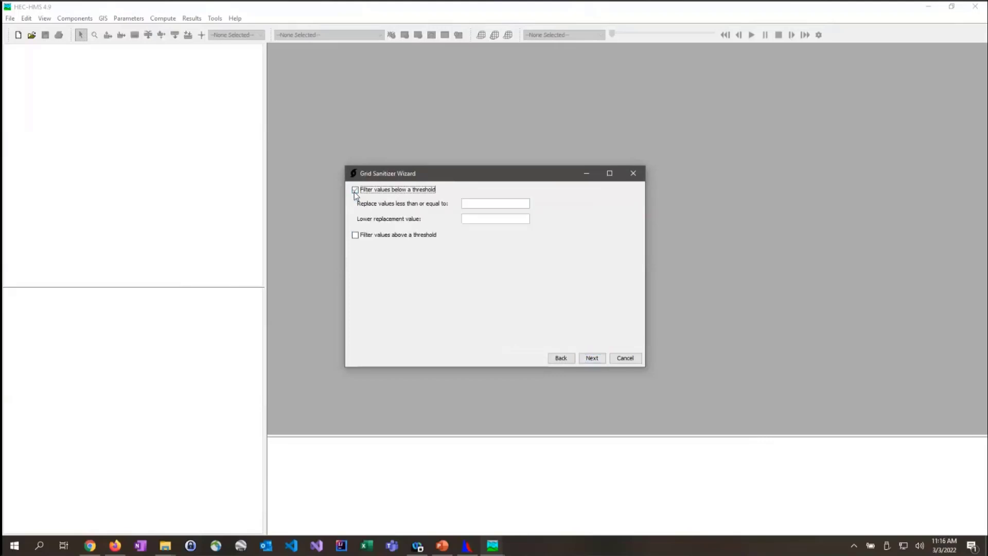
left_click(478, 202)
left_click(595, 361)
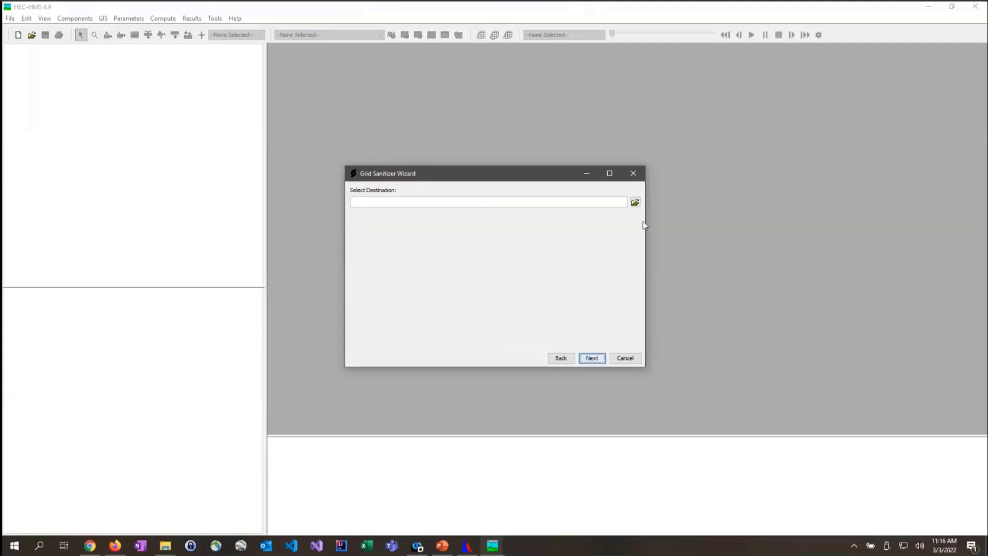
Set sanitized.dss in the sanitizer folder as the destination, run the sanitizer, and close the wizard
left_click(636, 202)
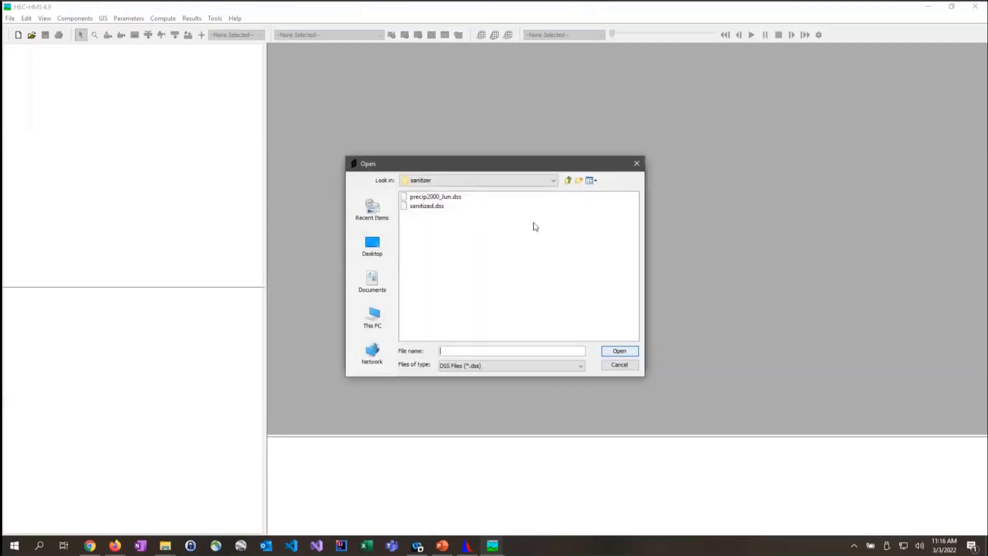
left_click(418, 208)
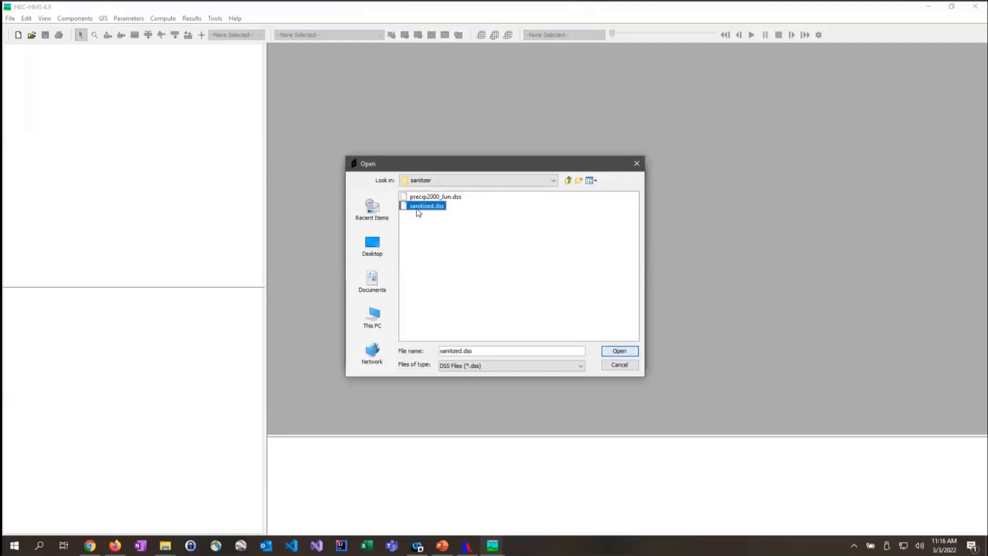
left_click(616, 351)
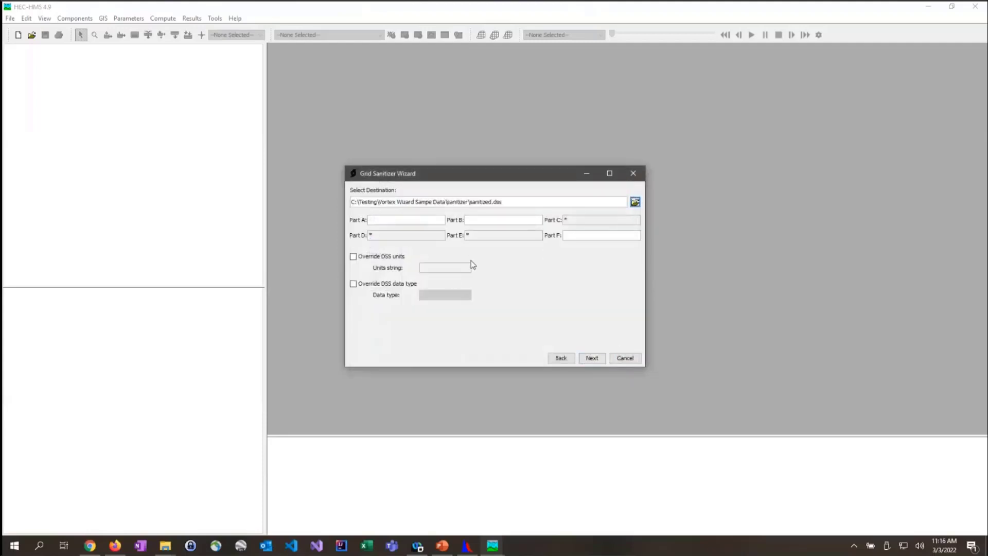
left_click(592, 358)
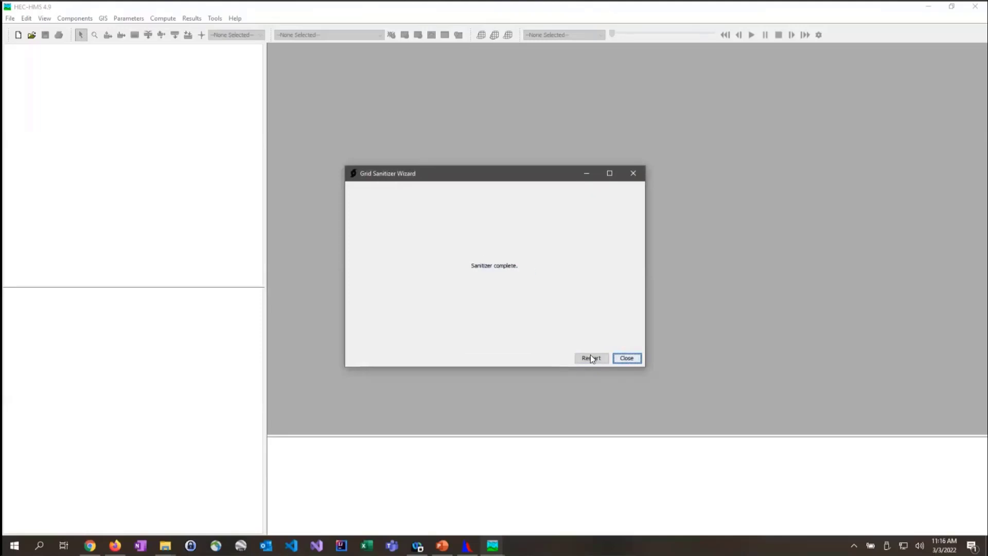
left_click(633, 173)
Switch to HEC-DSSVue and view the grid information of the first record, starting 01JUN2000:0600, in precip2000_Jun.dss
left_click(467, 540)
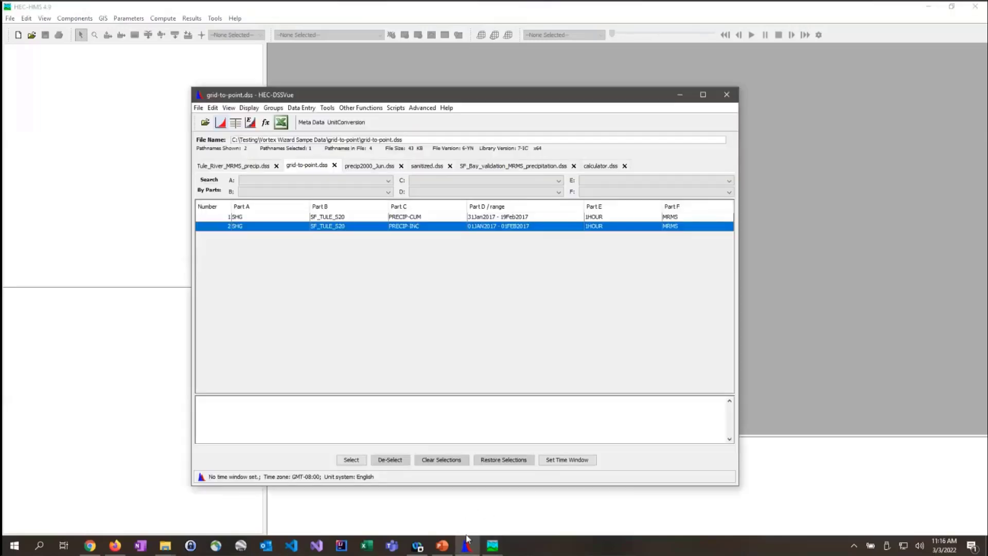
left_click(366, 165)
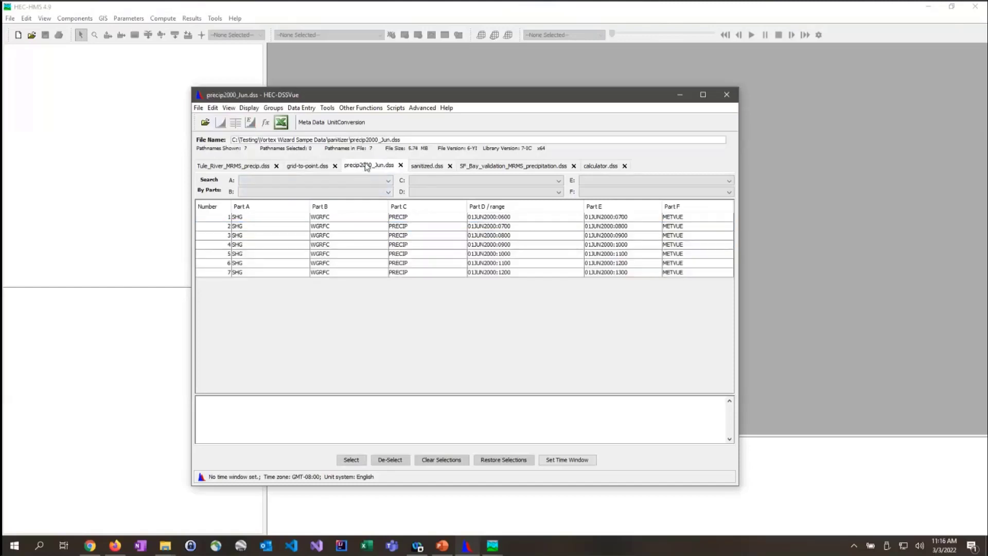
left_click(311, 217)
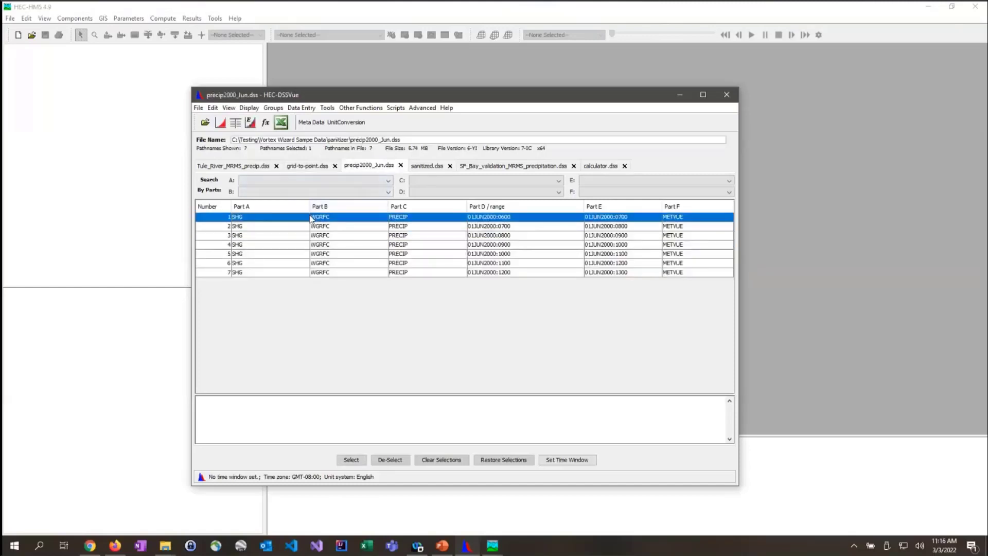
left_click(236, 125)
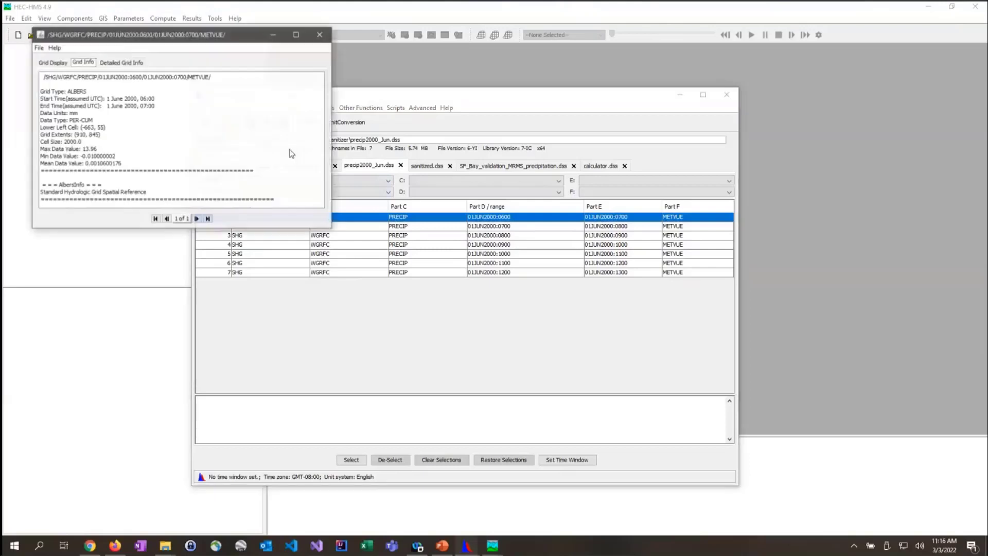
Compare the first grid's information in sanitized.dss side by side with the original grid's, and close both grid windows
left_click(421, 169)
left_click(407, 285)
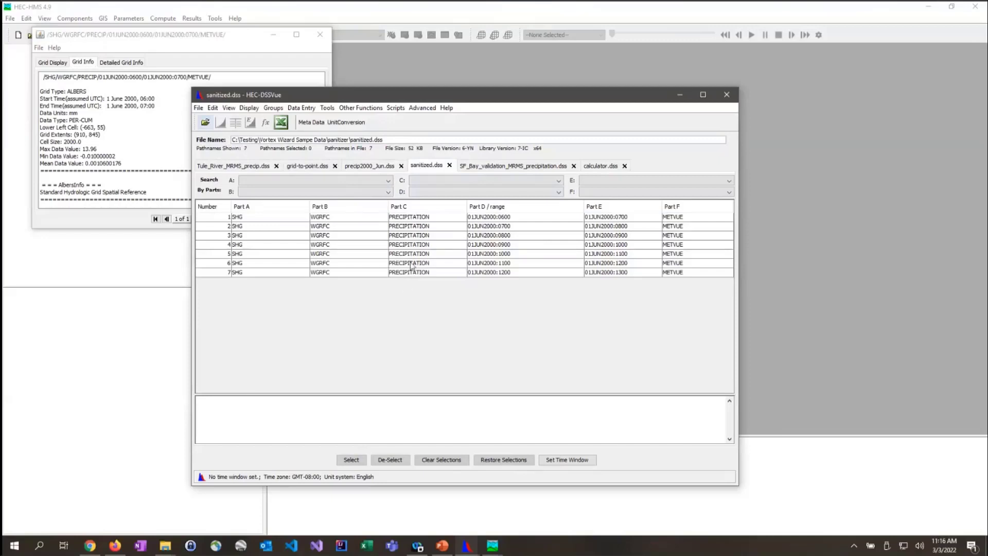
left_click(358, 221)
left_click(235, 123)
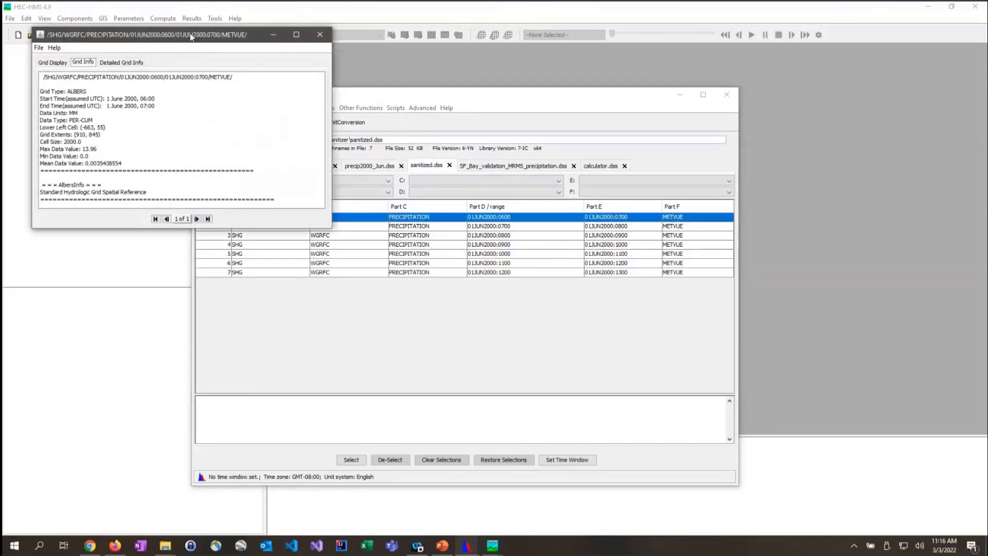
left_click_drag(191, 36, 518, 45)
left_click_drag(237, 51, 275, 51)
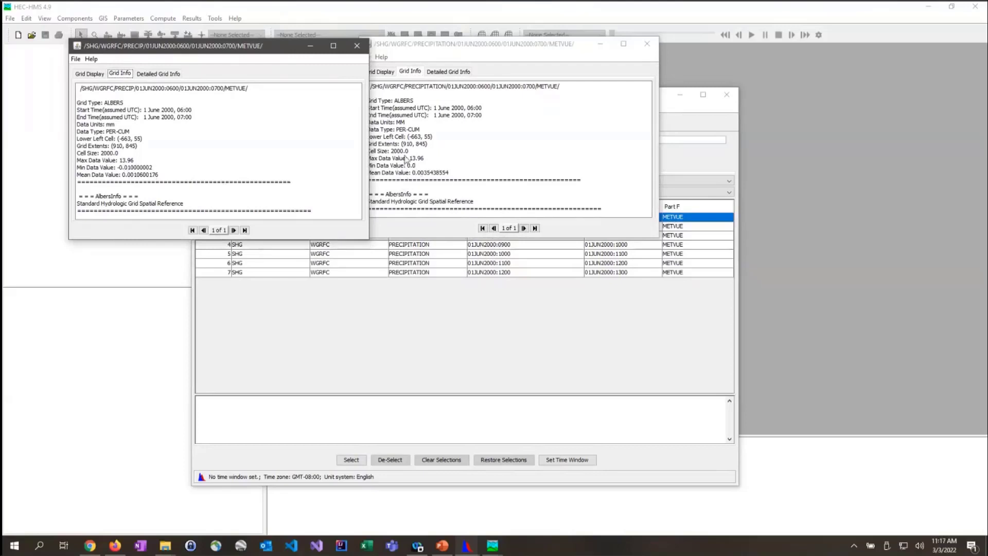
left_click(357, 47)
left_click(646, 44)
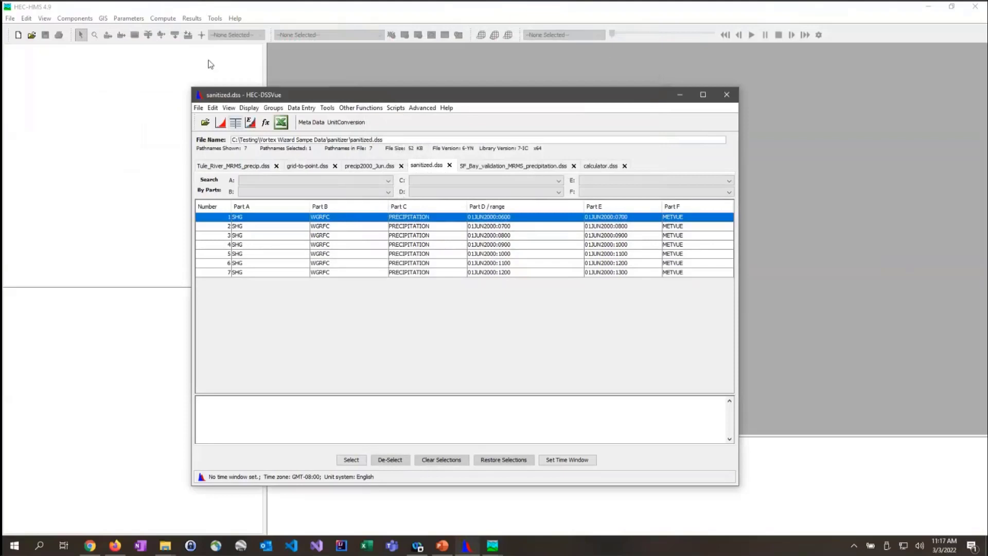
Return to HEC-HMS and open the Calculator data tool
left_click(211, 64)
left_click(214, 18)
mouse_move(230, 77)
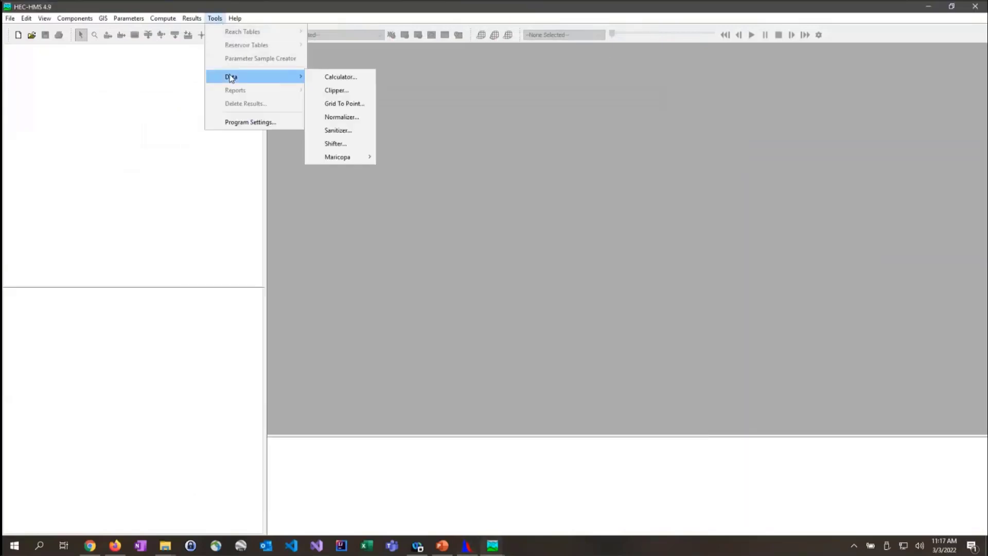
left_click(325, 78)
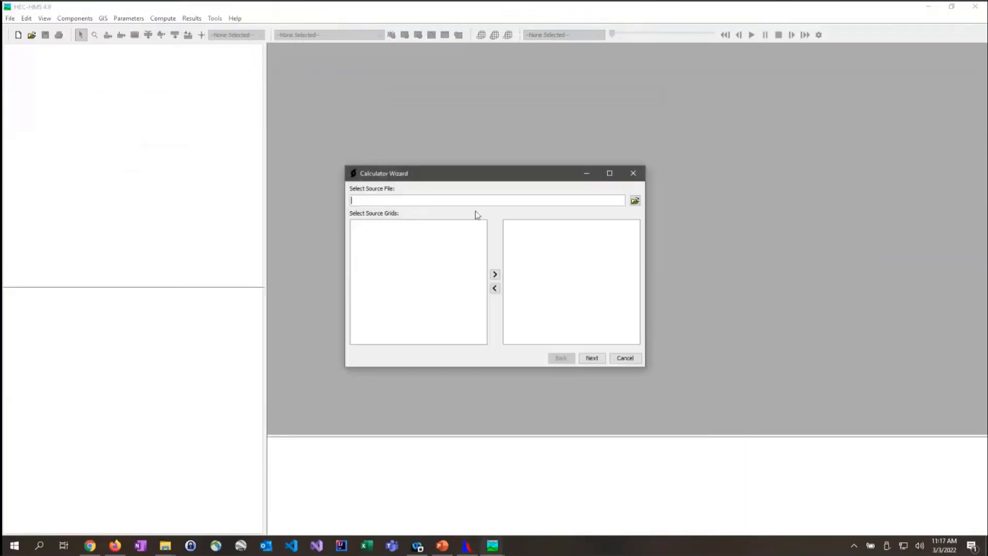
Load SF_Bay_validation_MRMS_precipitation.dss from the calculator folder as the Calculator's source file
left_click(635, 202)
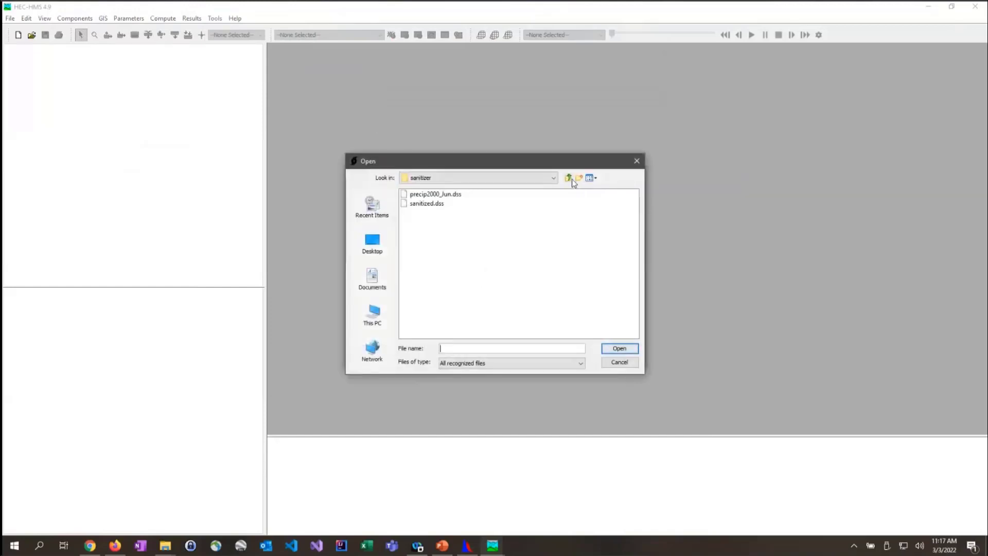
left_click(569, 178)
double_click(428, 195)
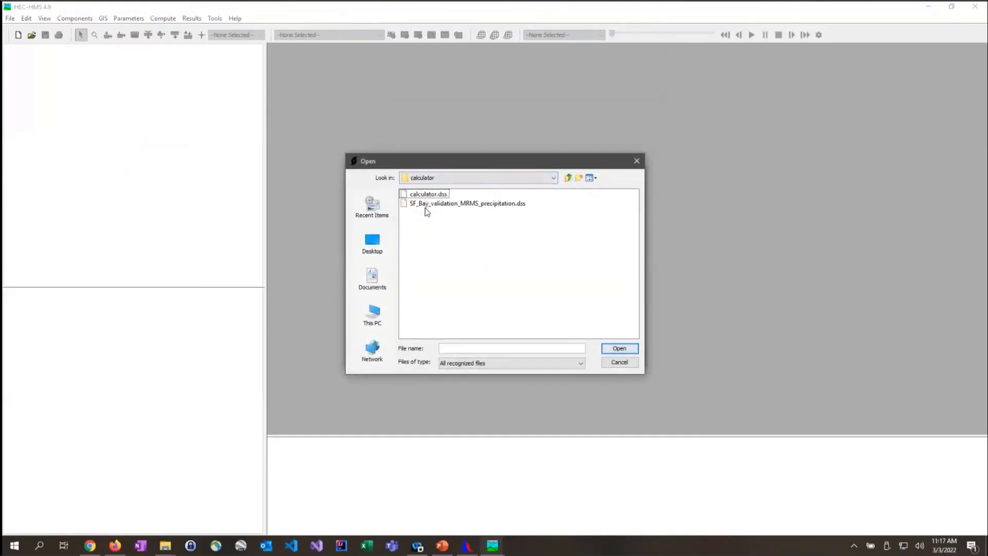
double_click(426, 204)
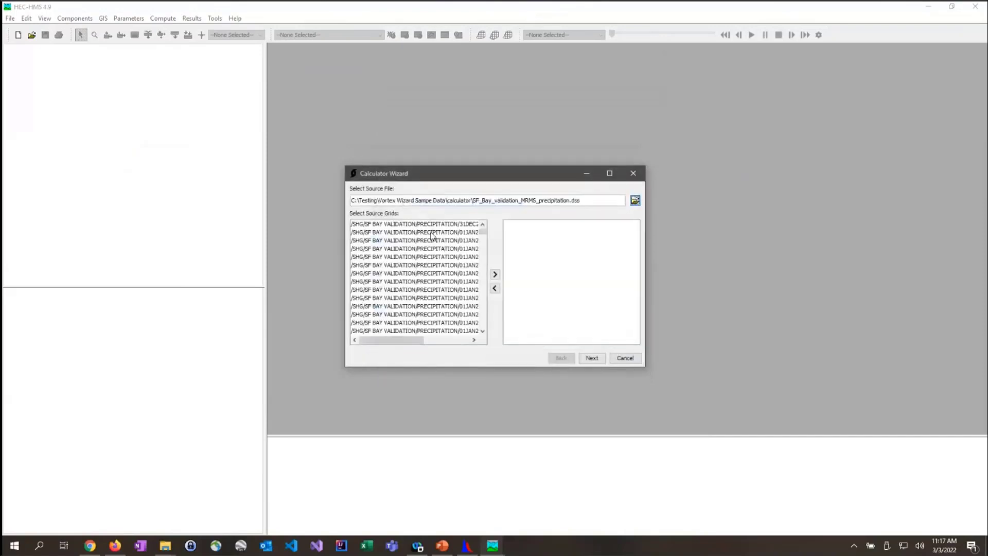
Include all SF Bay Validation precipitation grids in the calculation and enter a constant to add to them
left_click(435, 225)
key("ctrl+a")
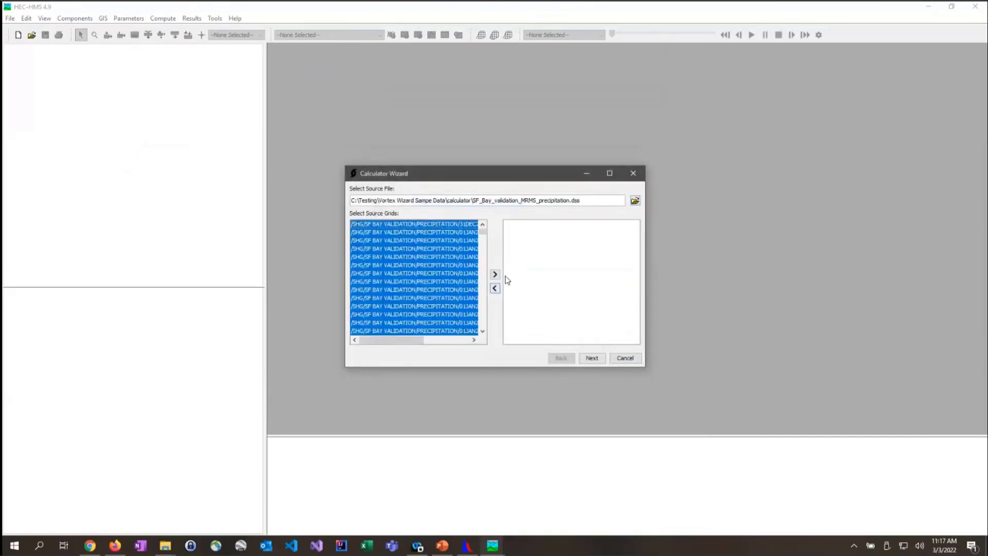
left_click(495, 274)
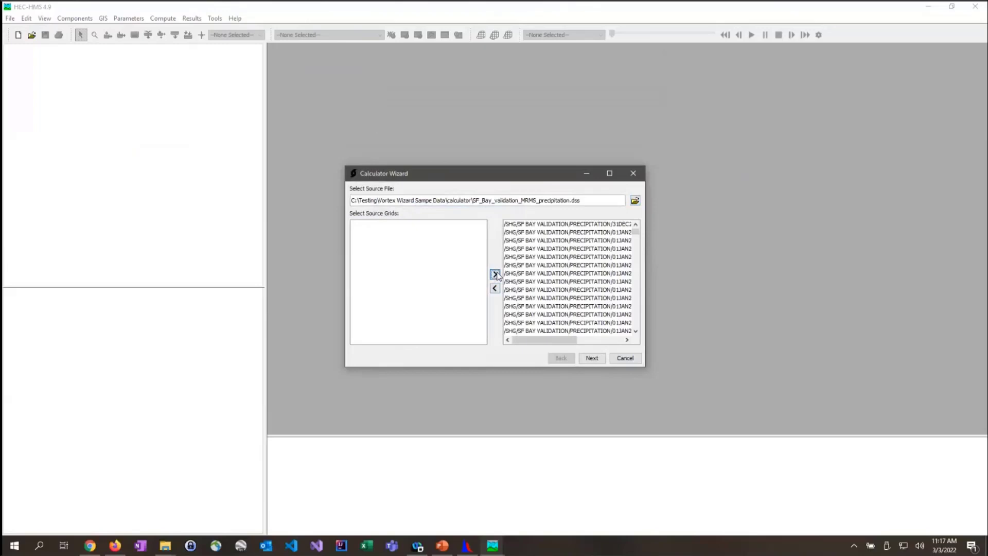
left_click(591, 358)
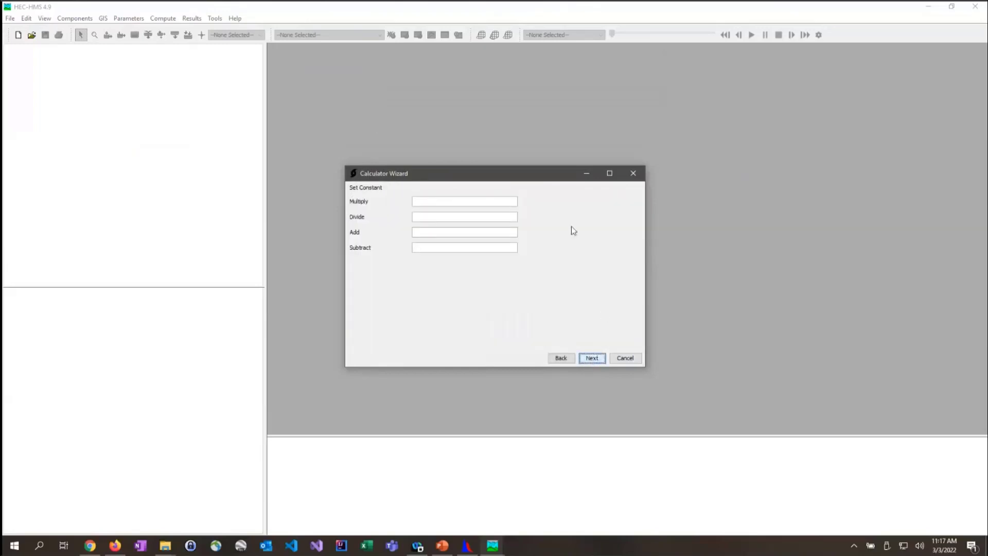
left_click(426, 235)
left_click(587, 359)
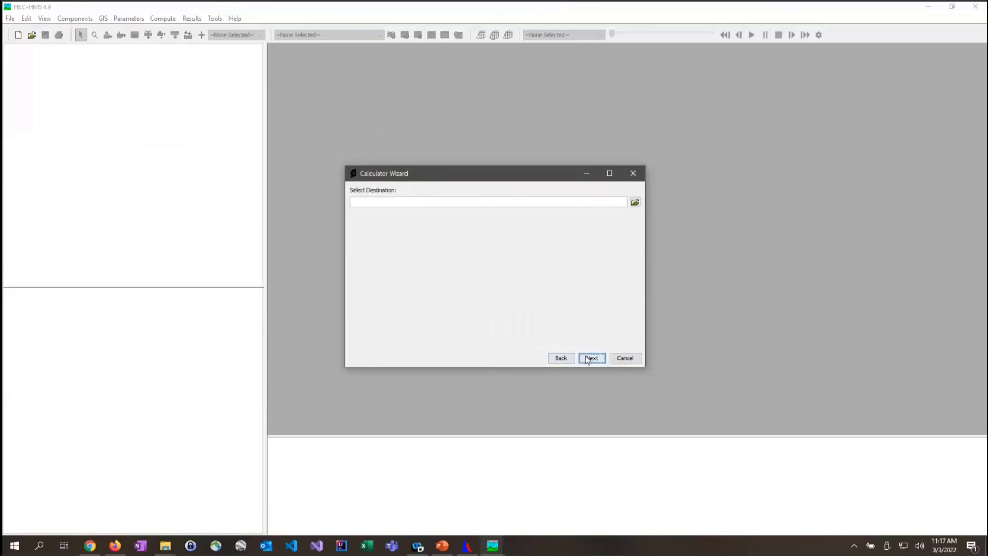
Set calculator.dss in the calculator folder as the destination, run the calculation, and close the wizard
left_click(634, 203)
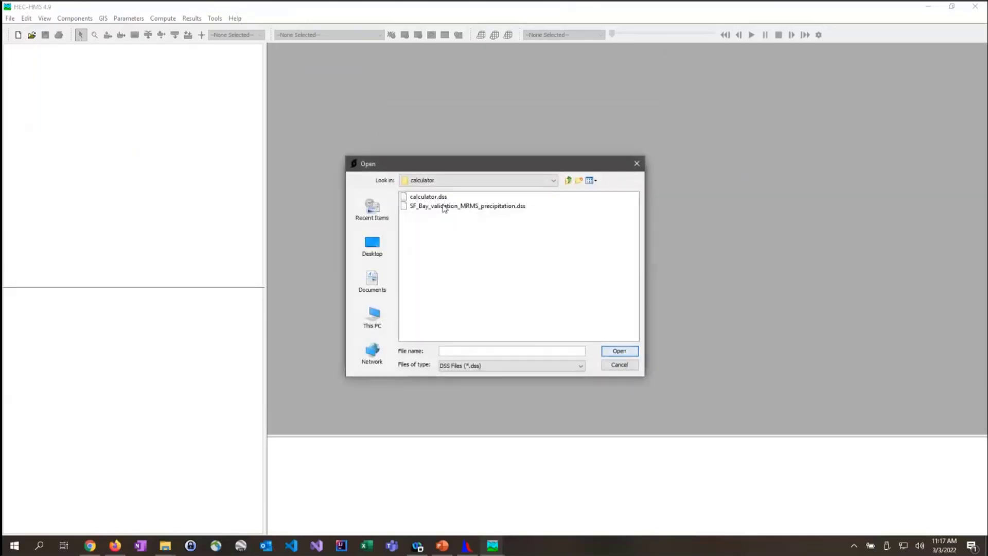
double_click(437, 197)
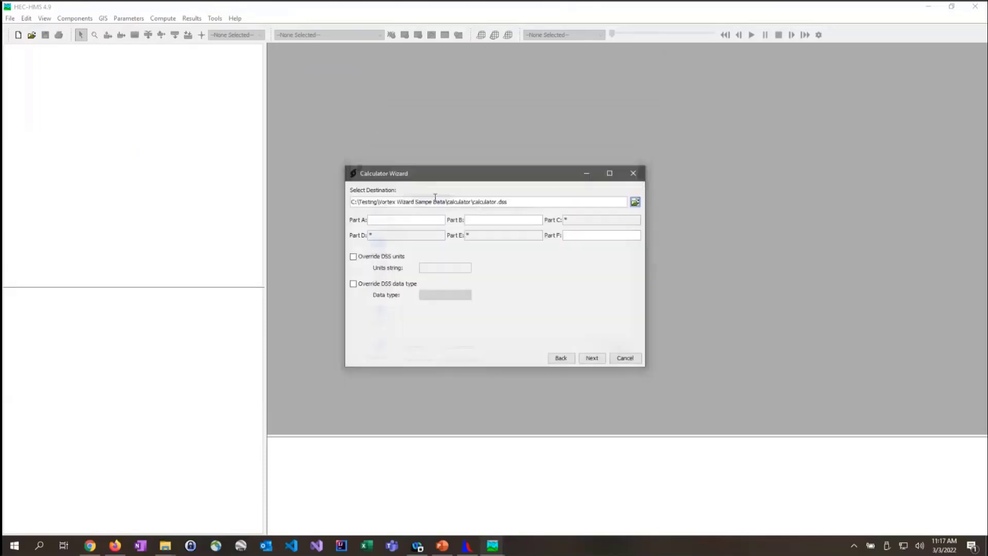
left_click(592, 358)
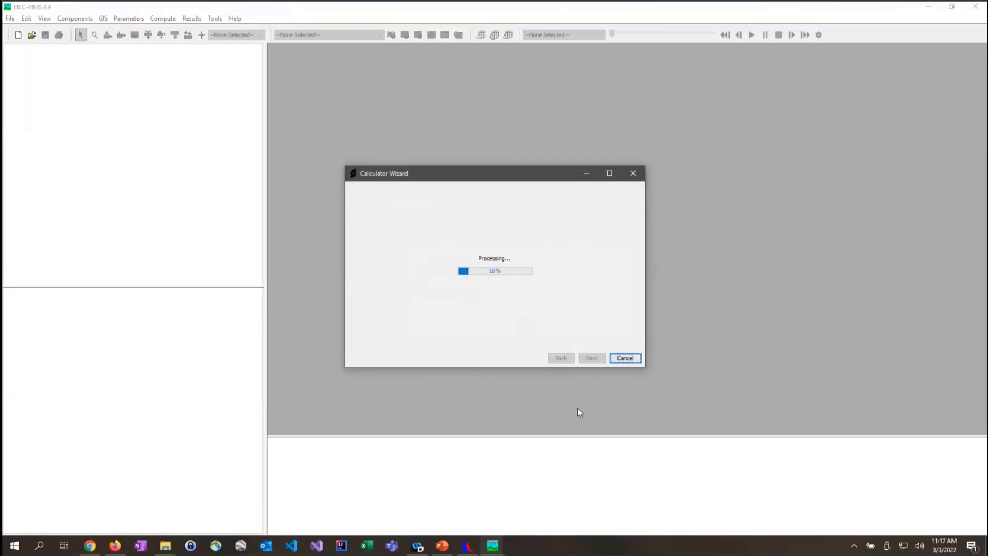
left_click(628, 181)
Switch to HEC-DSSVue and view the grid information of the 02JAN2017:1200 record in SF_Bay_validation_MRMS_precipitation.dss
left_click(467, 545)
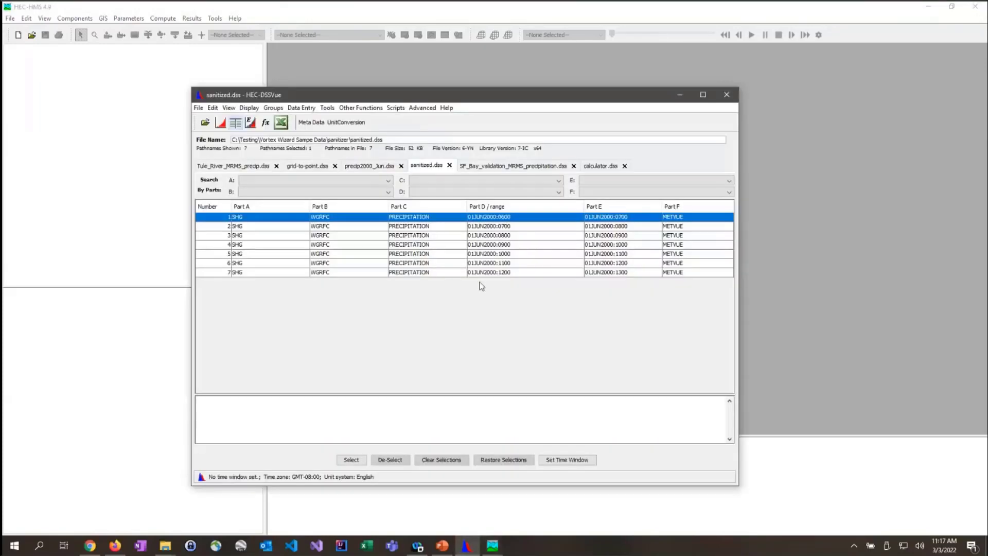
left_click(495, 168)
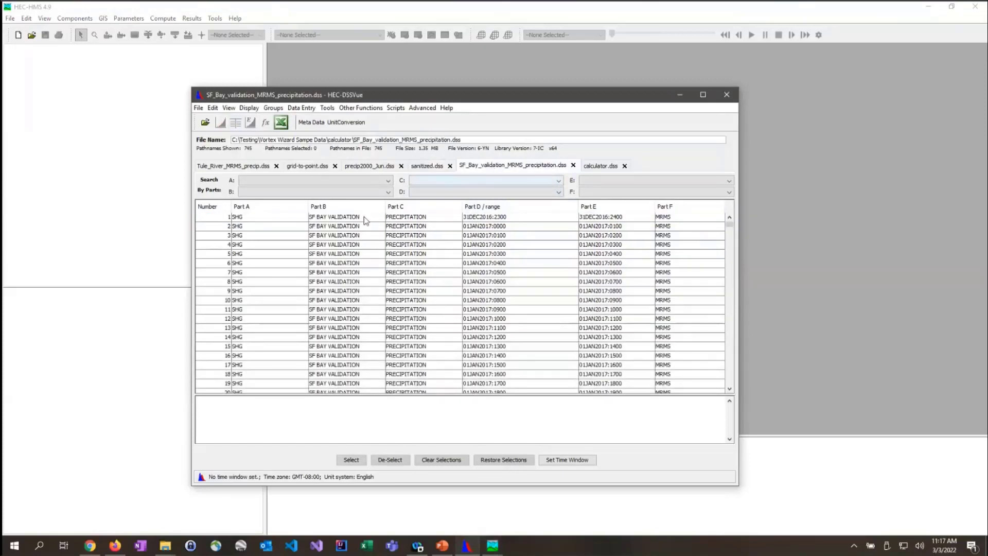
scroll(332, 333, "down", 7)
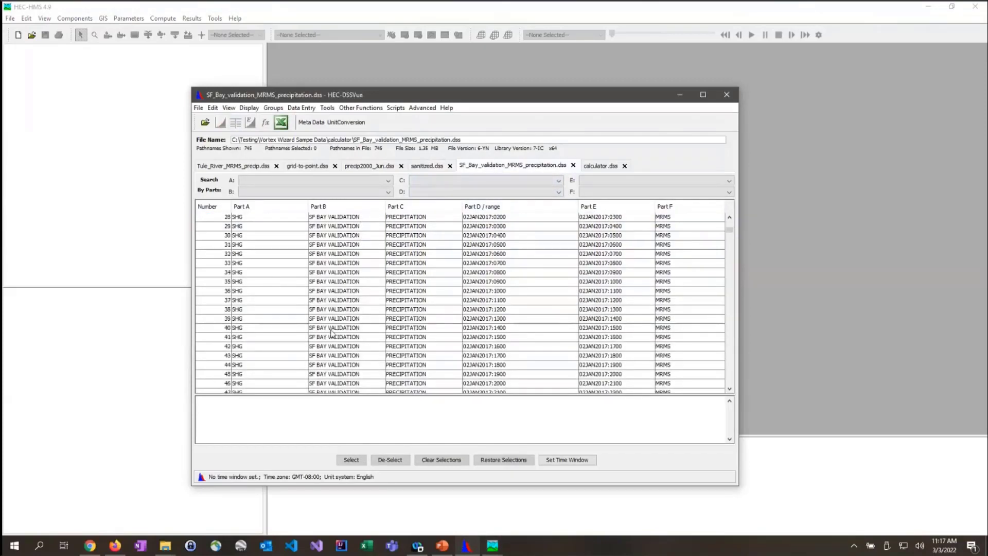
left_click(258, 309)
left_click(235, 122)
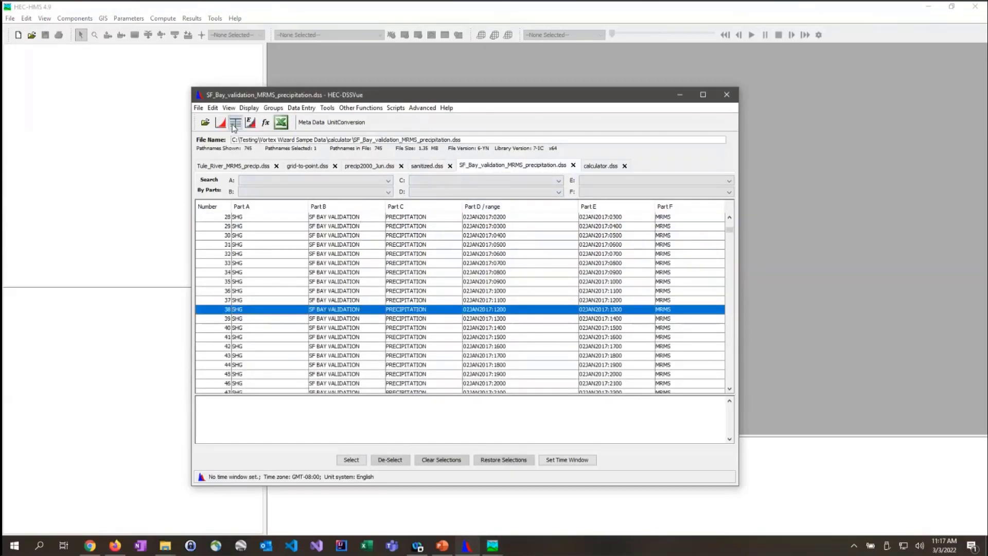
Compare the 02JAN2017:1200 grid's information in calculator.dss side by side with the original grid's, checking the maximum, minimum and mean values
left_click(603, 168)
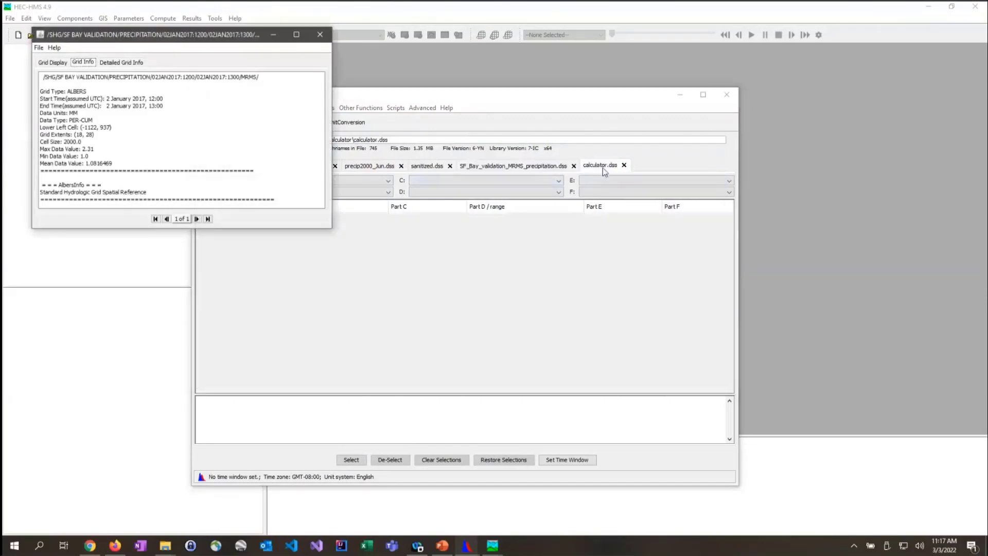
left_click(473, 283)
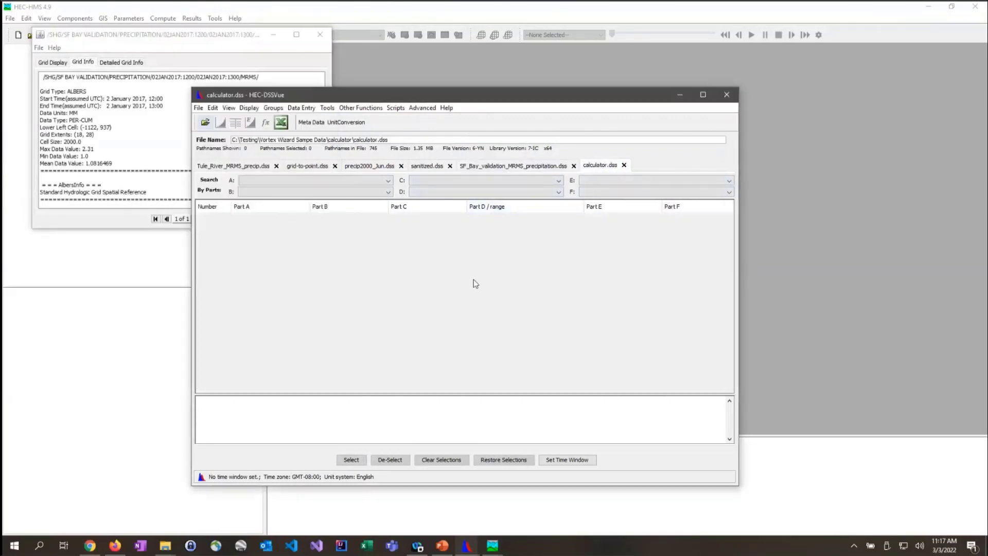
scroll(472, 280, "down", 10)
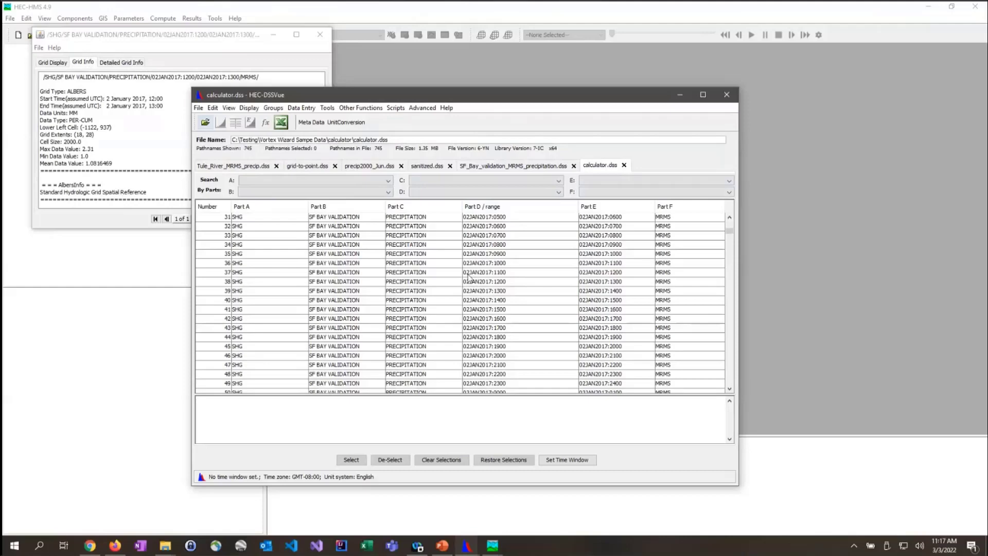
left_click(276, 282)
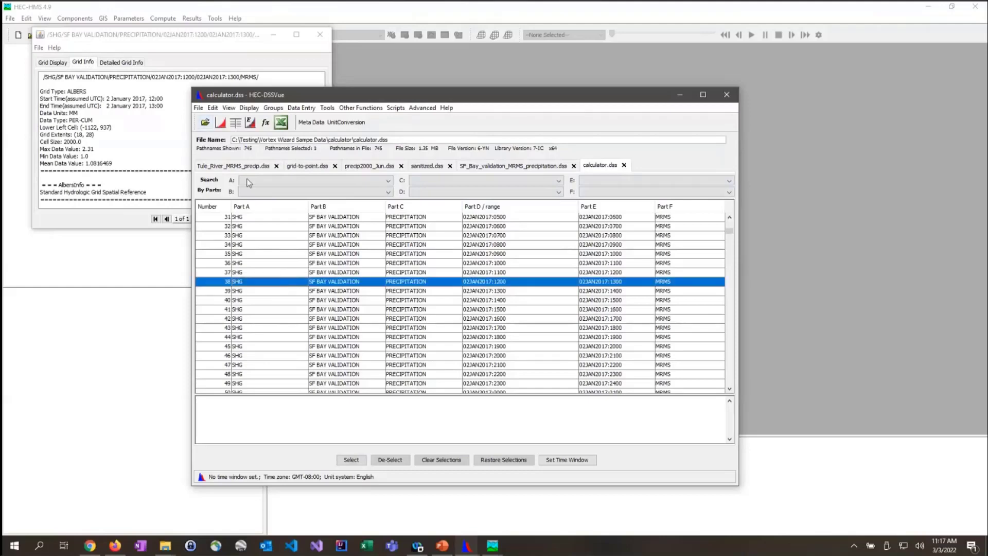
left_click(235, 122)
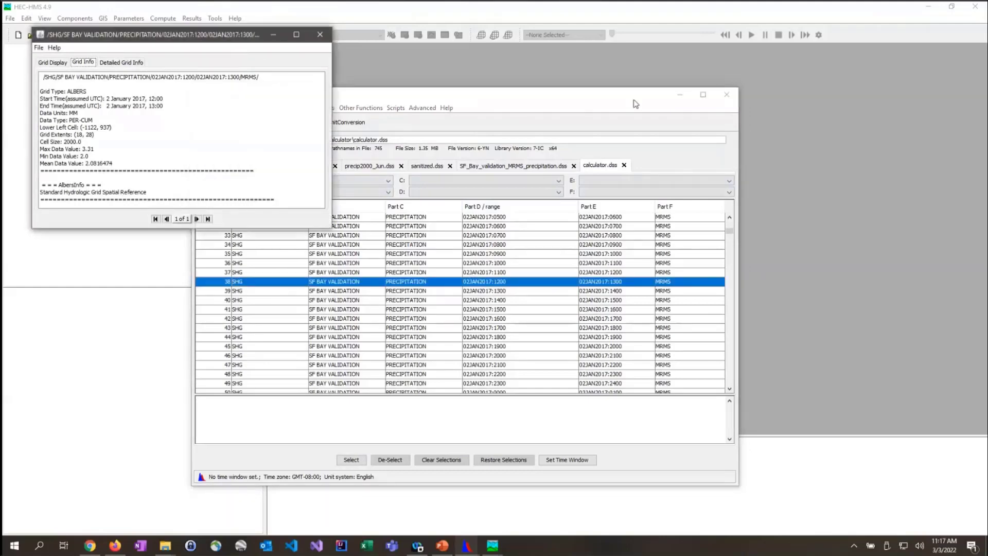
left_click_drag(220, 35, 332, 107)
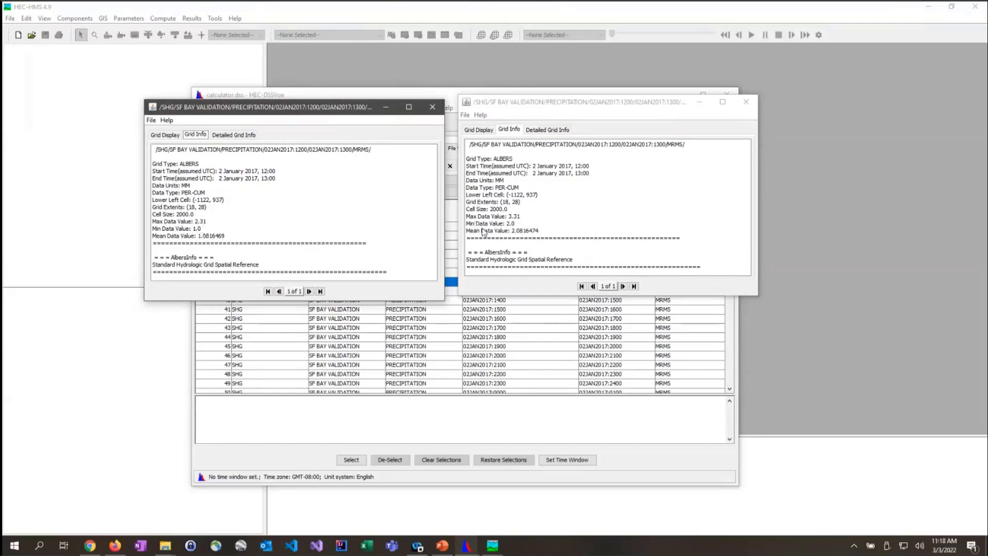
left_click(512, 221)
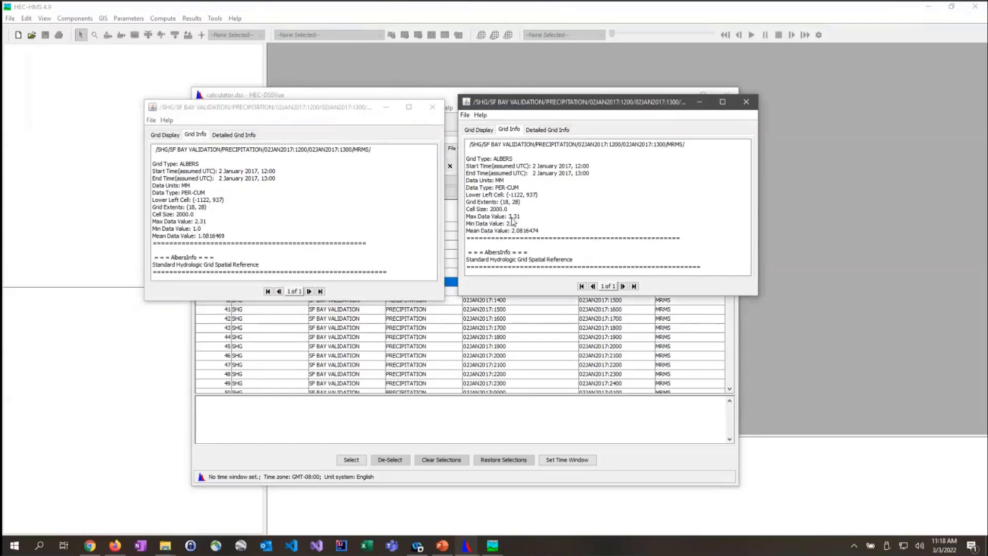